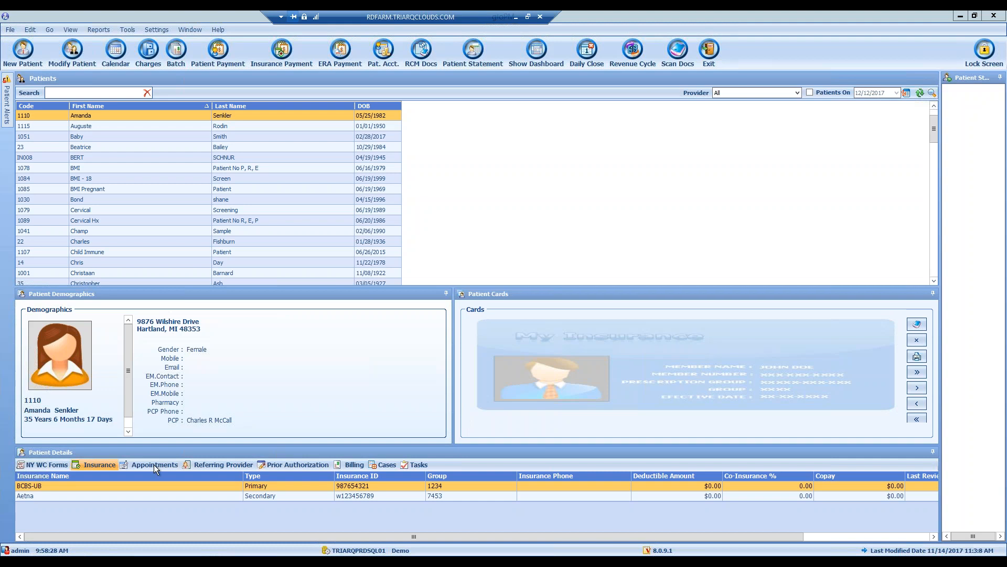
- Review the patient's appointment list with status All, then open the December 12, 2017 day calendar
left_click(169, 462)
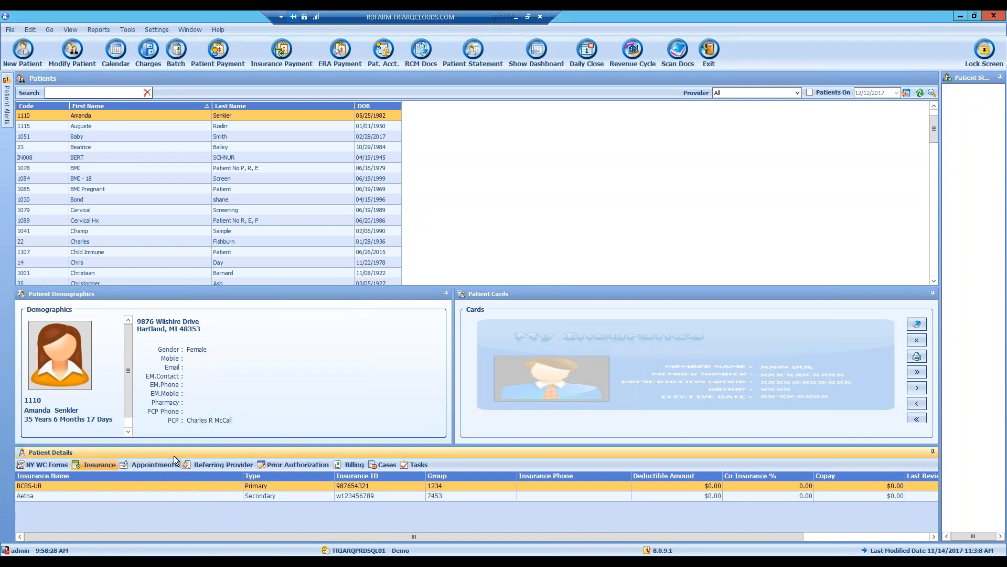
left_click(159, 463)
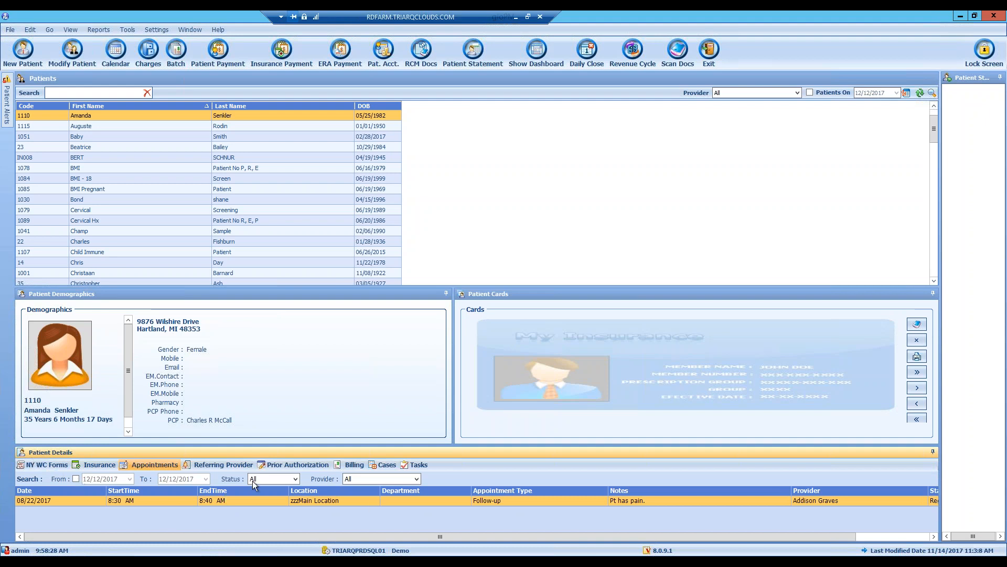
left_click(270, 480)
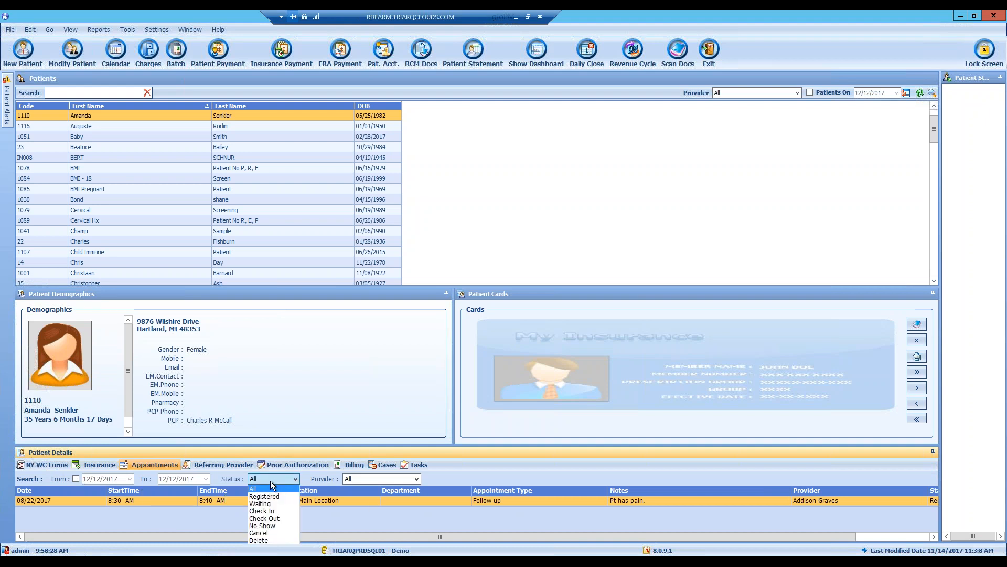
left_click(274, 480)
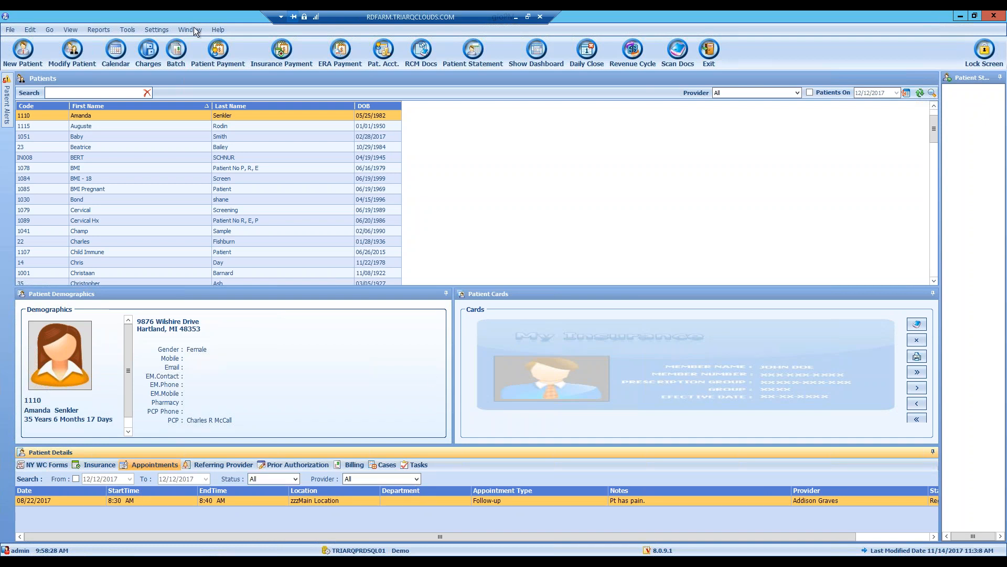
left_click(116, 52)
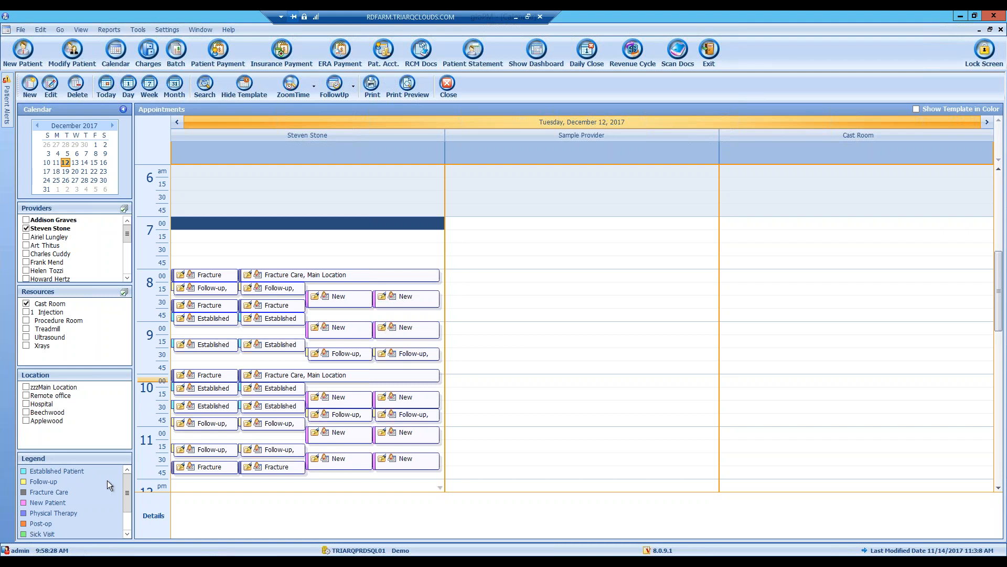
left_click_drag(128, 480, 158, 436)
- Select the 8:00 Fracture Care appointment, search the patient by name, and open it
left_click(308, 276)
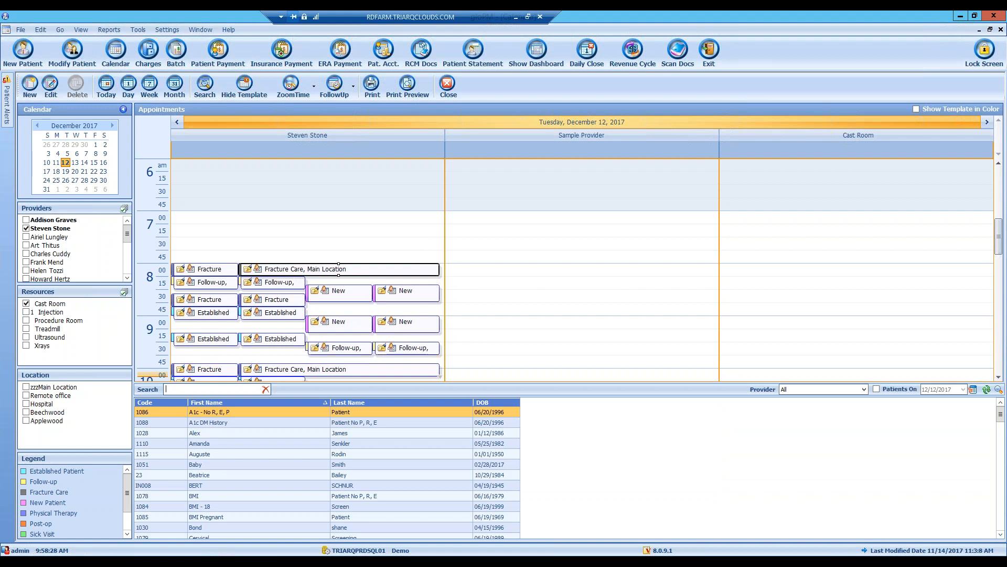
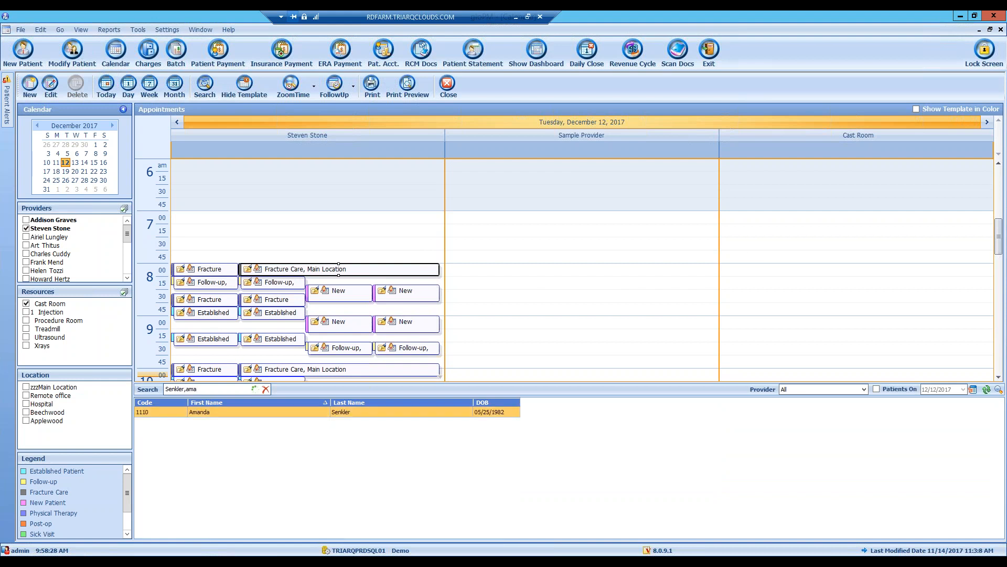
left_click(202, 412)
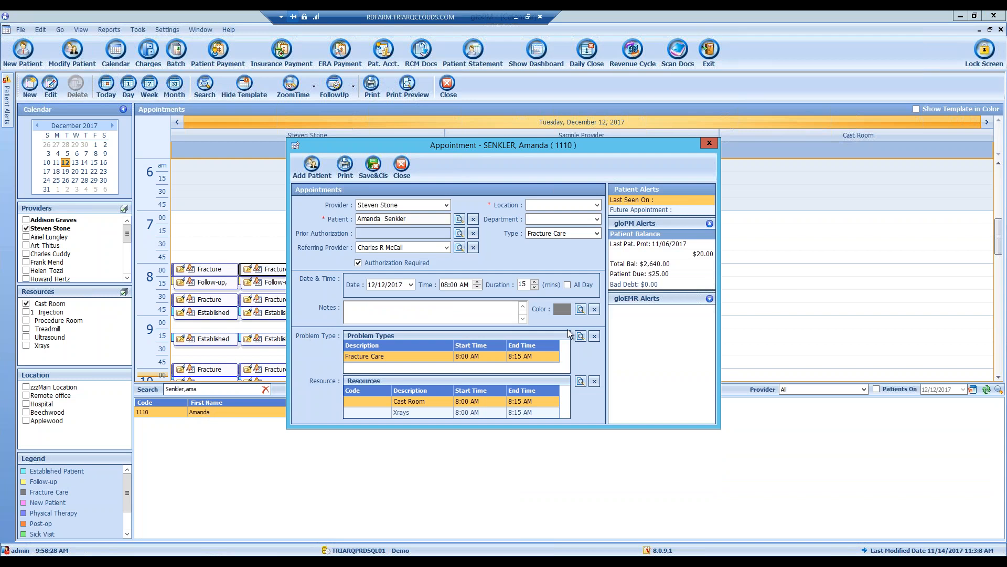
- Set the appointment location to Remote office, keeping the existing resources rather than overwriting them
left_click(574, 206)
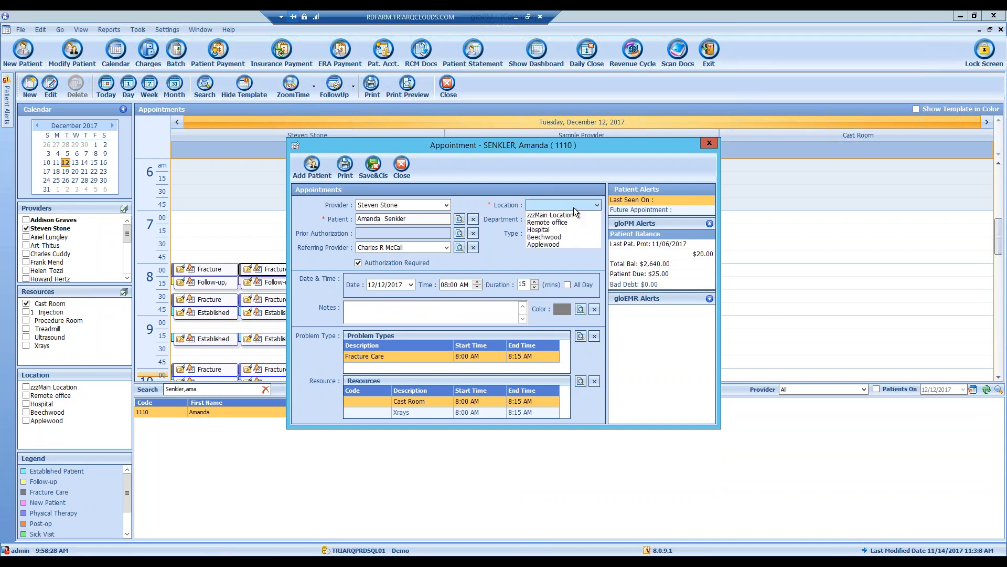
left_click(541, 224)
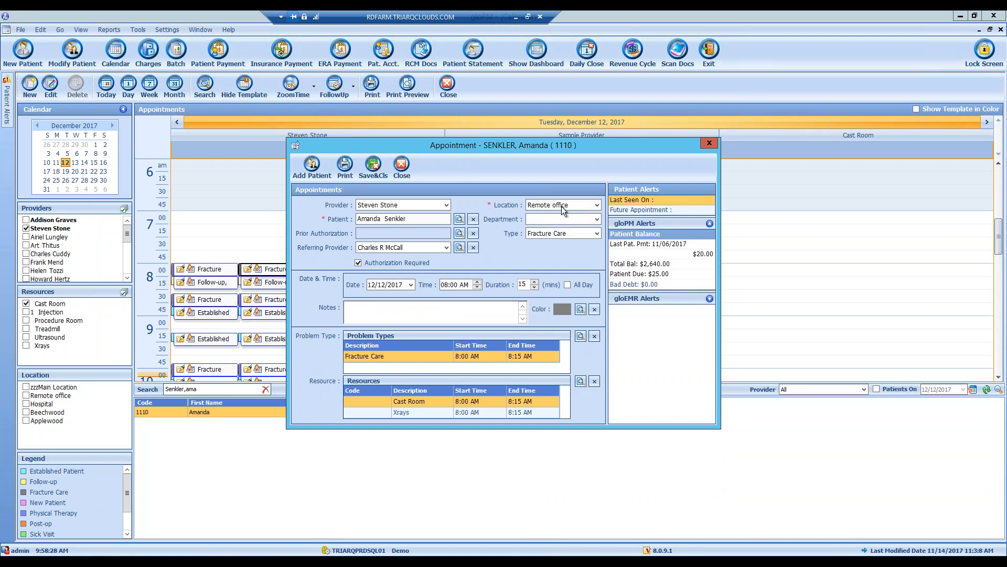
left_click(554, 208)
left_click(550, 222)
left_click(553, 220)
left_click(459, 259)
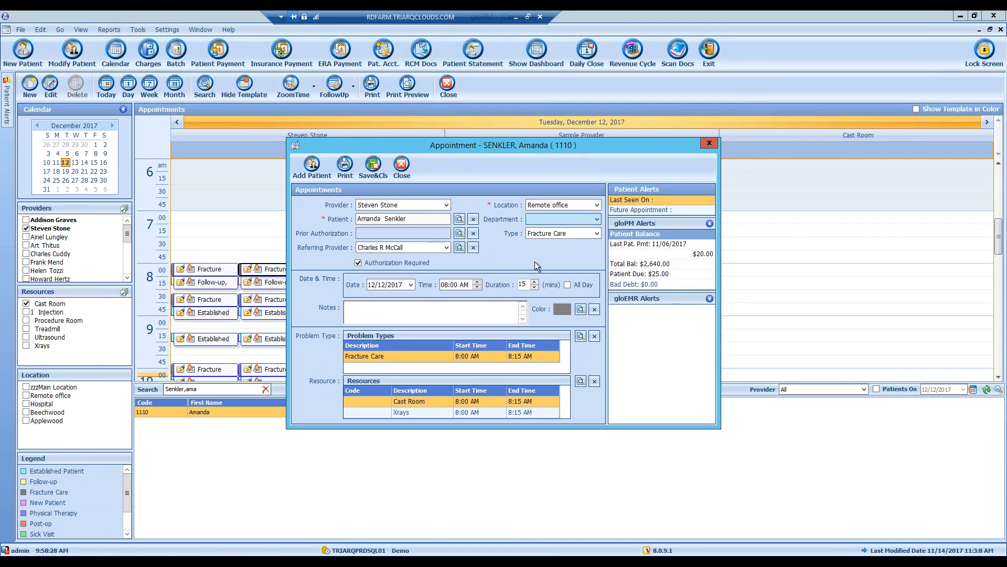
left_click(598, 233)
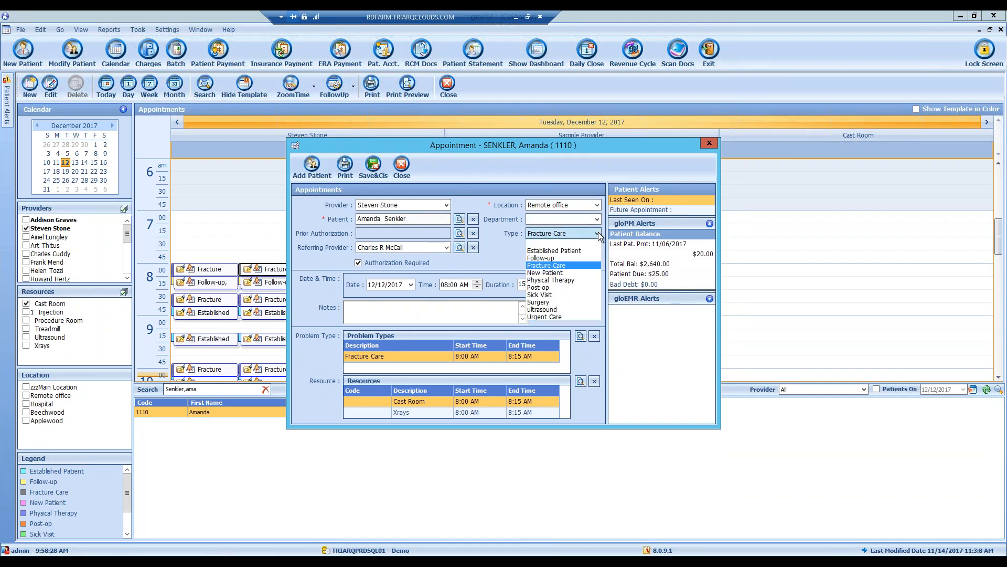
left_click(538, 265)
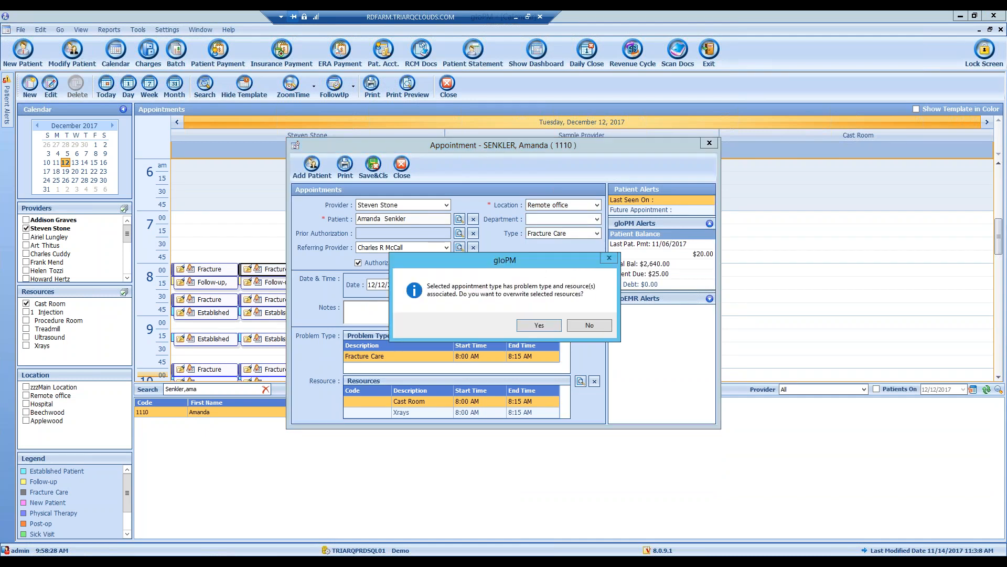
left_click(584, 326)
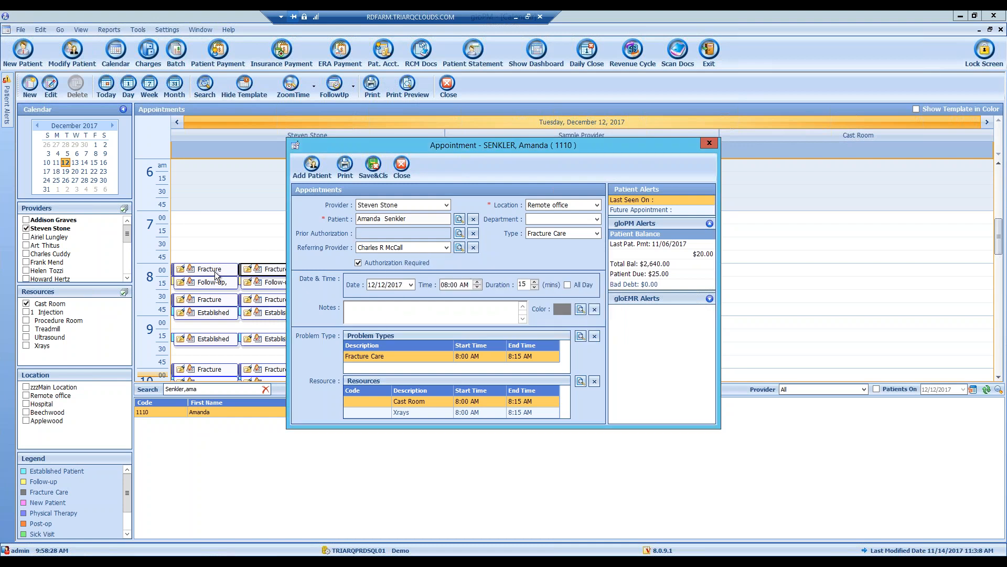
- Change the appointment type to Follow-up and begin shortening the duration
left_click(586, 232)
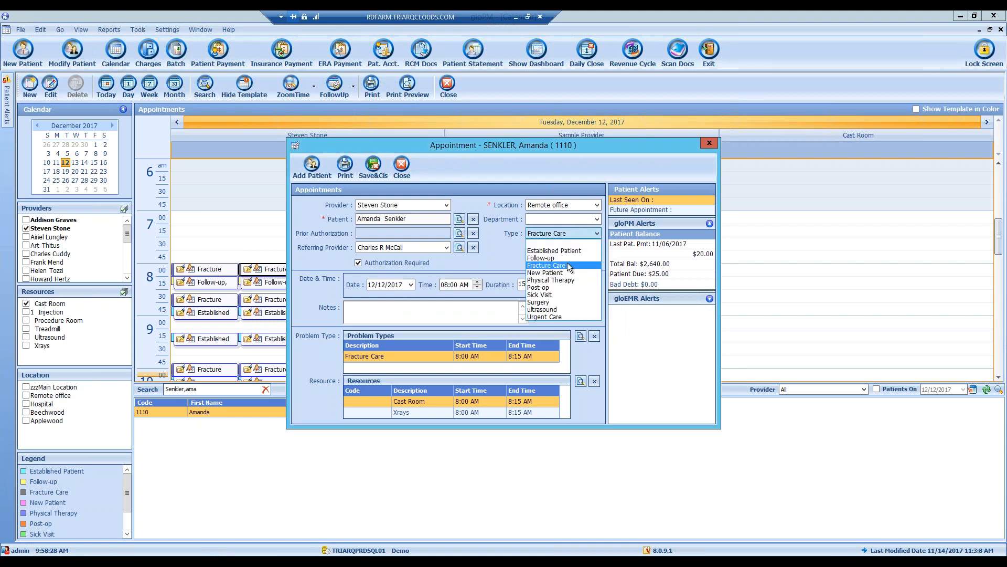
left_click(569, 259)
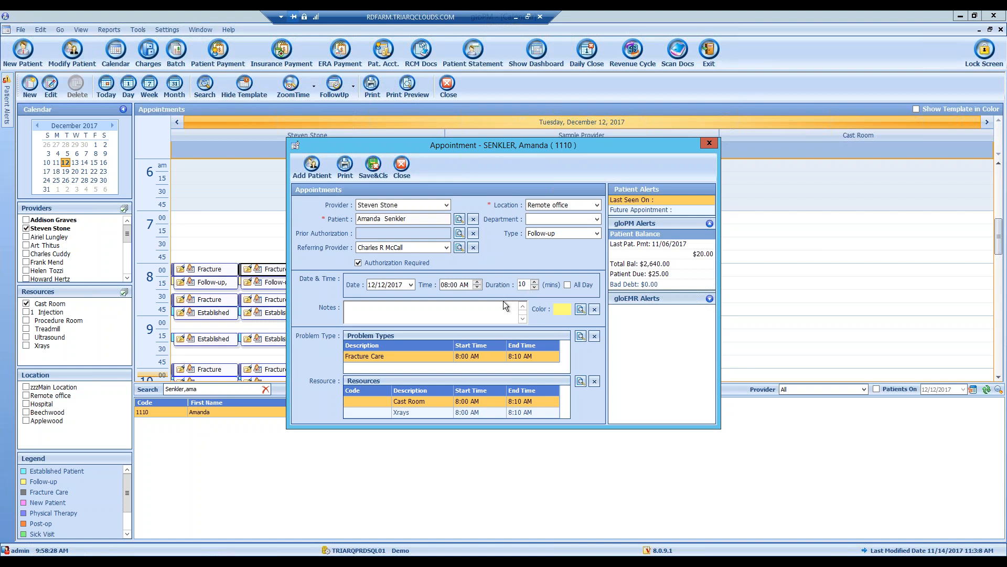
left_click(534, 288)
- Set the appointment duration to 10 minutes
left_click(534, 288)
key("BackSpace")
type("10")
- Add the note 'Right Arm recheck Verified pt insurance going to request a refill'
type("Right ")
type("Arm re")
type("chc")
key("BackSpace")
type("eck Verified pt insurance going")
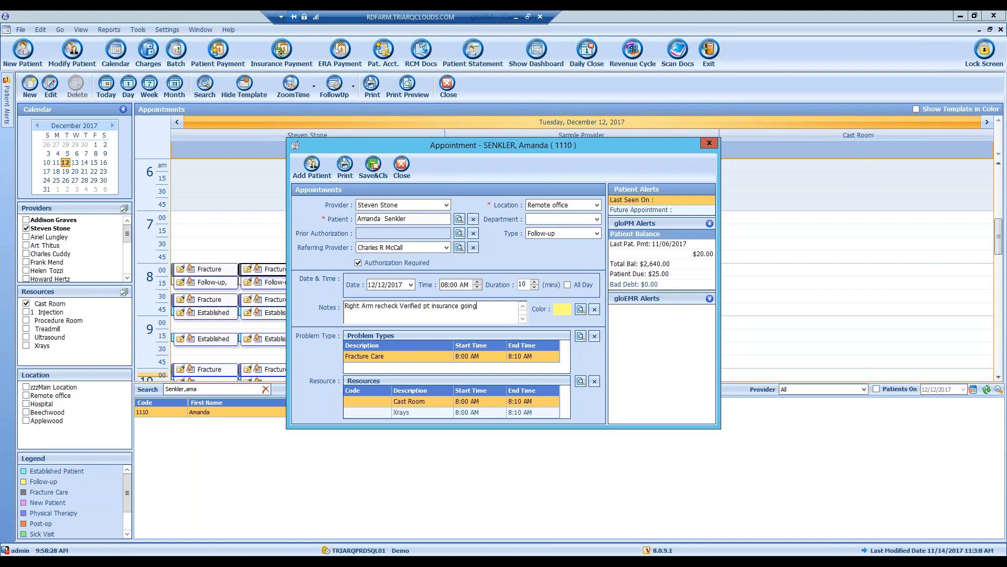
type(" to request a ref")
left_click(672, 274)
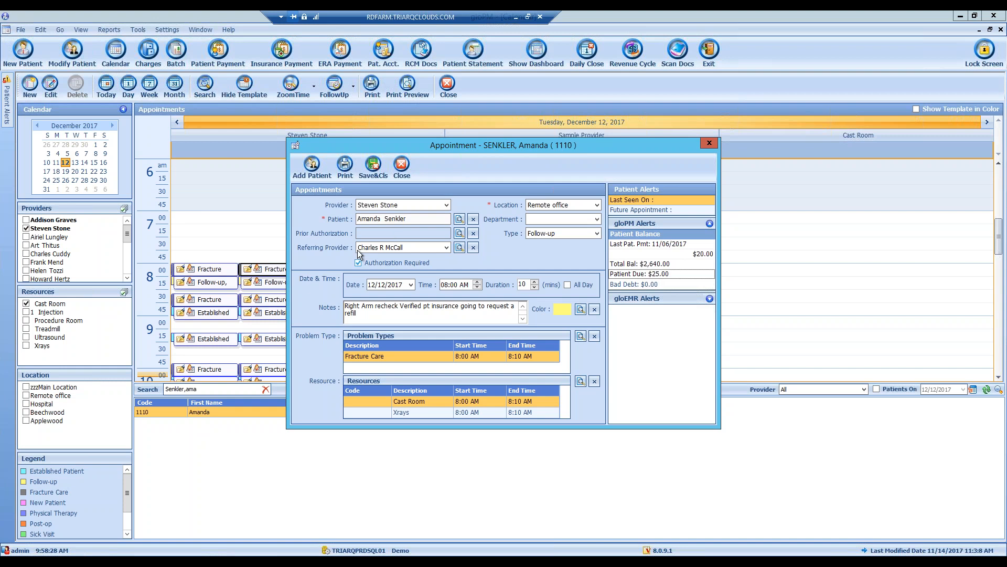
- Attempt to save, cancel the missing prior-authorization warning, and bring up the Prior Authorization form
left_click(380, 166)
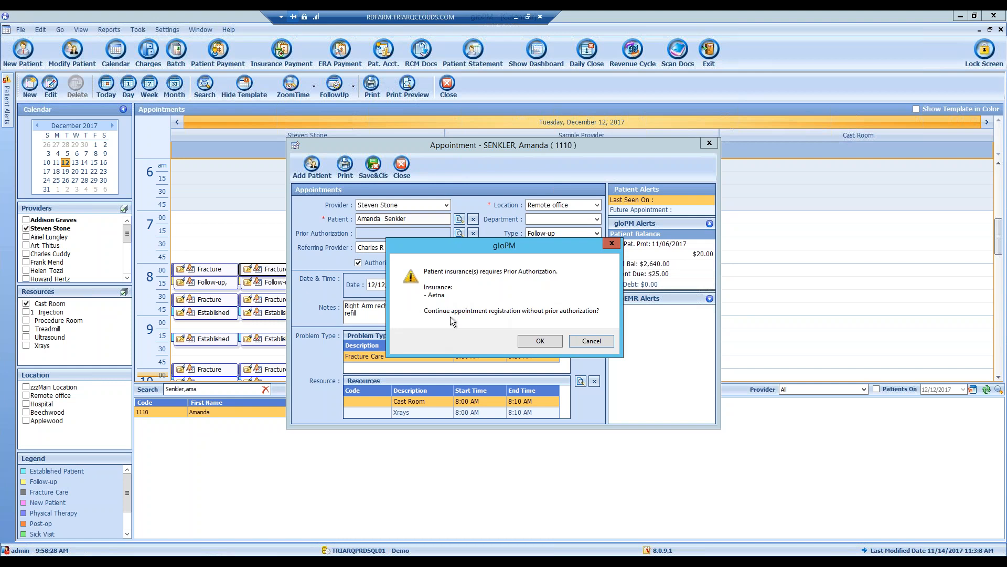
left_click(584, 344)
left_click(459, 234)
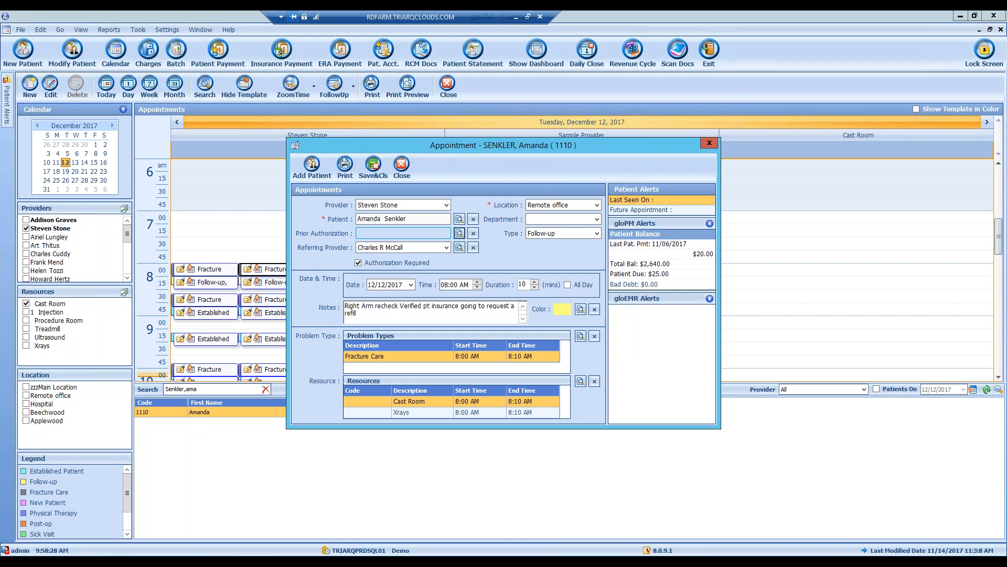
left_click(458, 234)
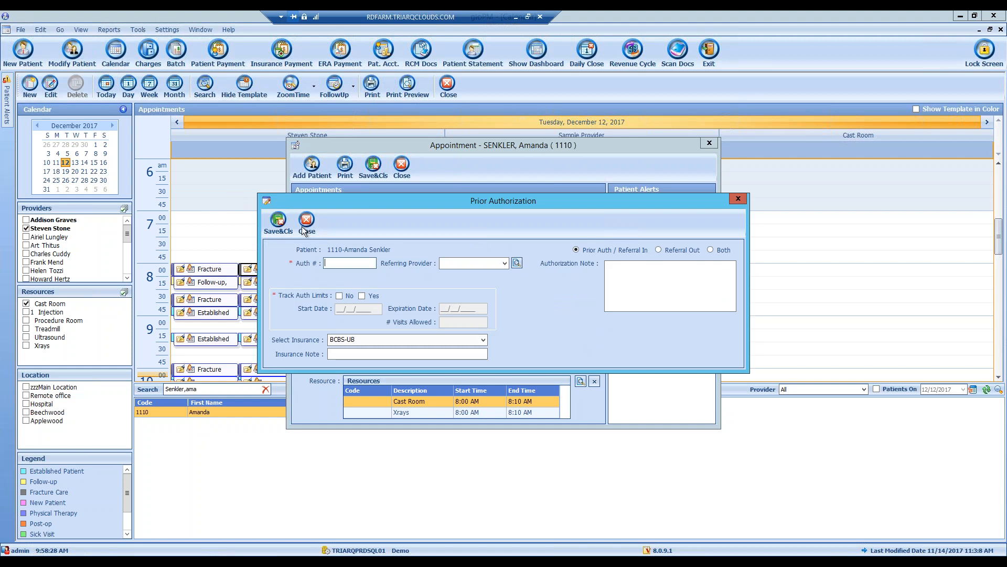
left_click(308, 225)
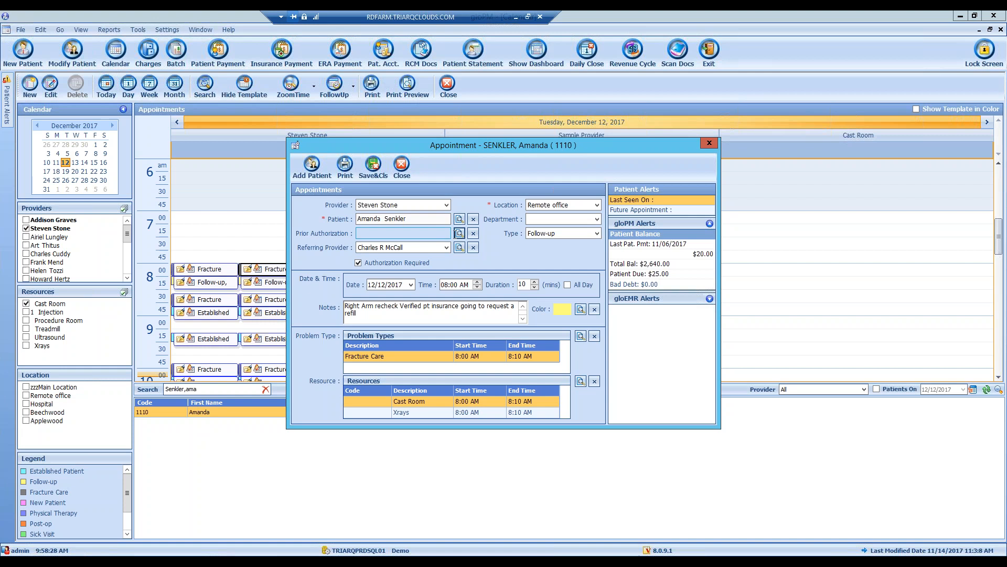
left_click(460, 234)
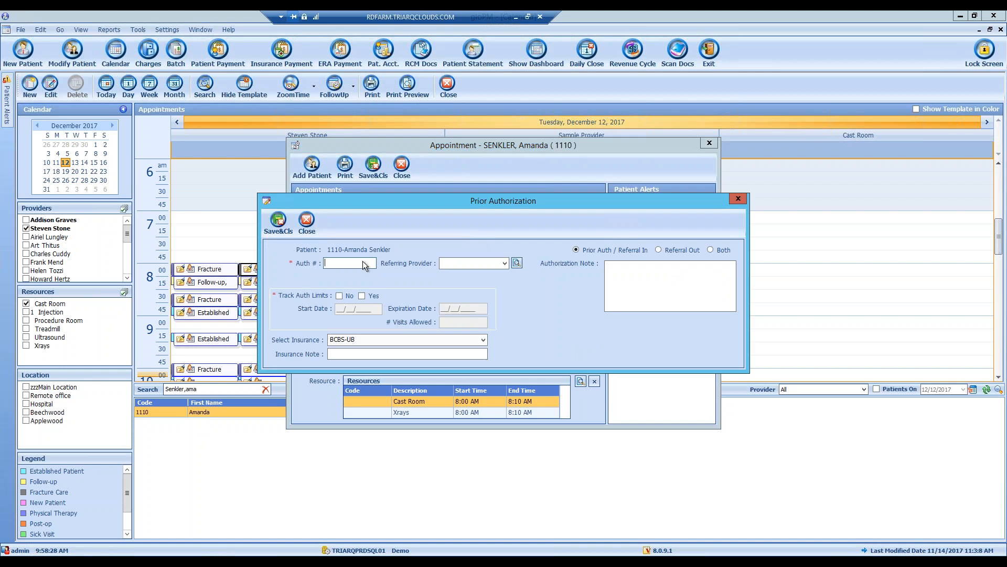
- Enter an authorization number, the second referring provider, and a 12/01/2017–12/31/2017 limit of 3 visits, then save
type("11111111")
key("Tab")
left_click(504, 263)
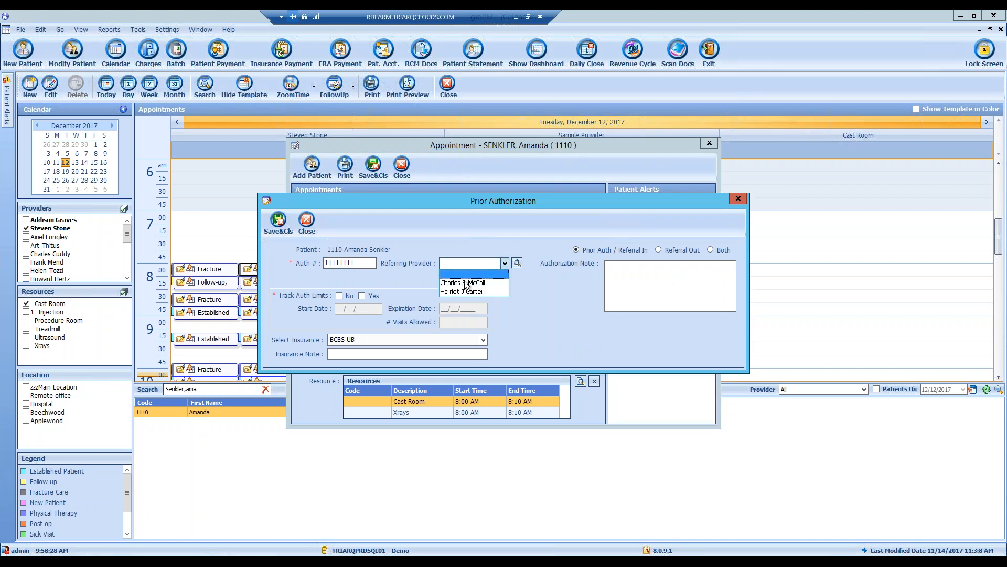
left_click(462, 289)
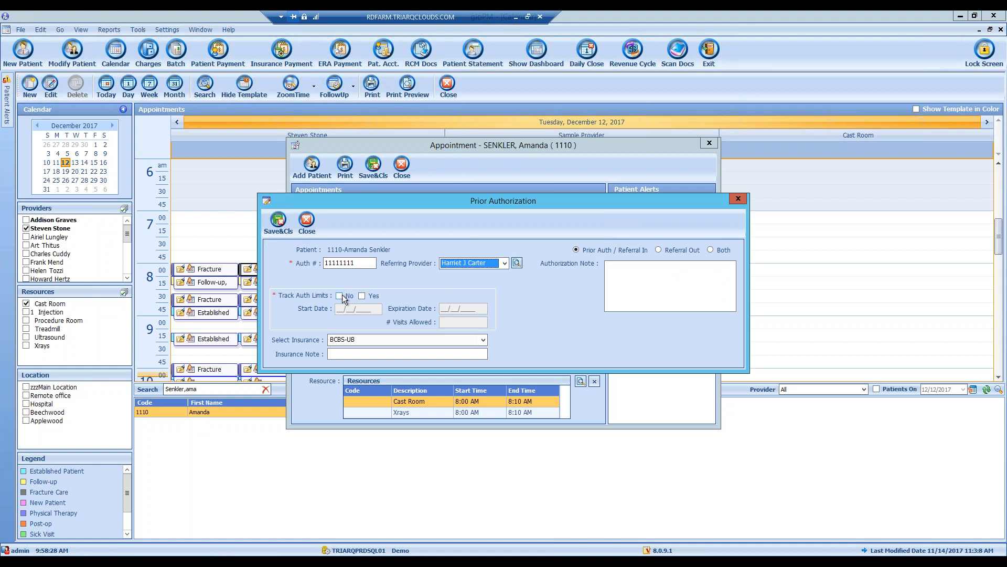
left_click(374, 296)
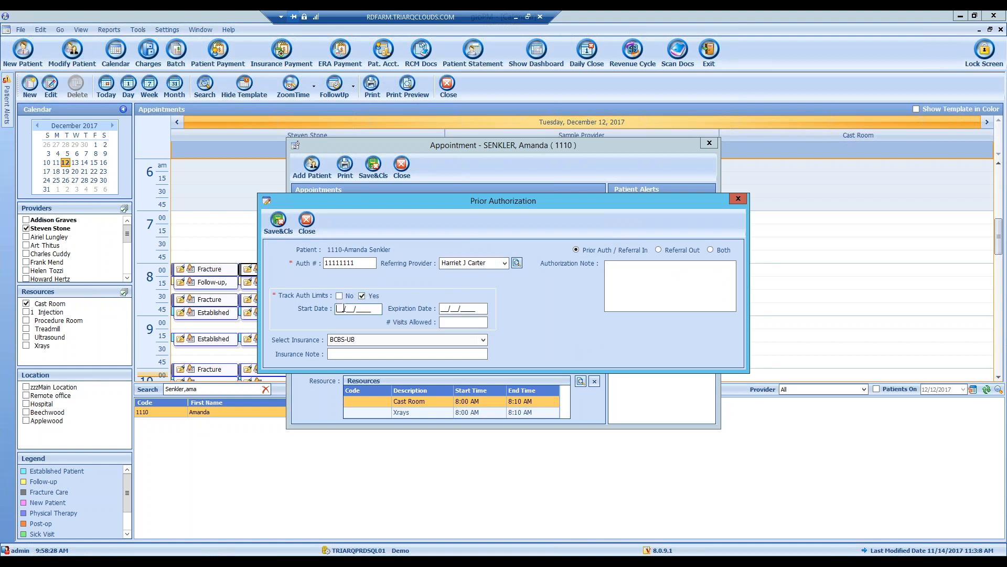
type("1201201712312017")
key("Tab")
type("3")
key("Tab")
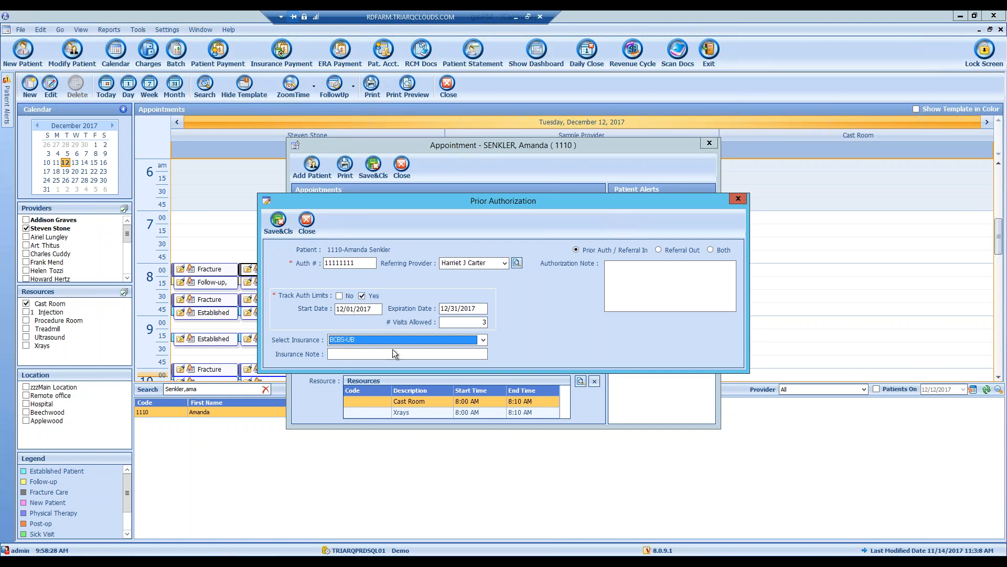
left_click(278, 221)
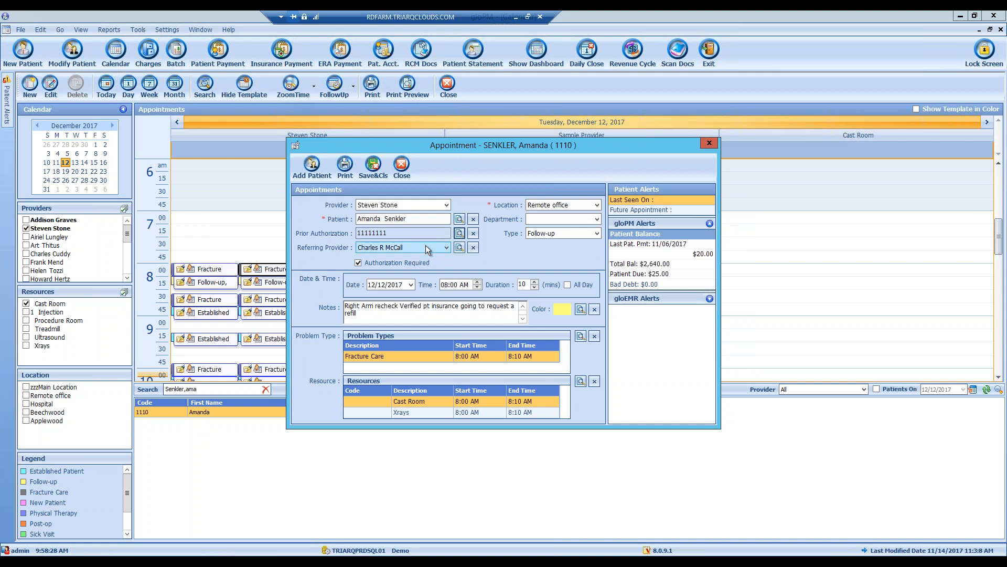
- Save the appointment, using one prior-authorization visit and booking across all overlapped template slots
left_click(373, 167)
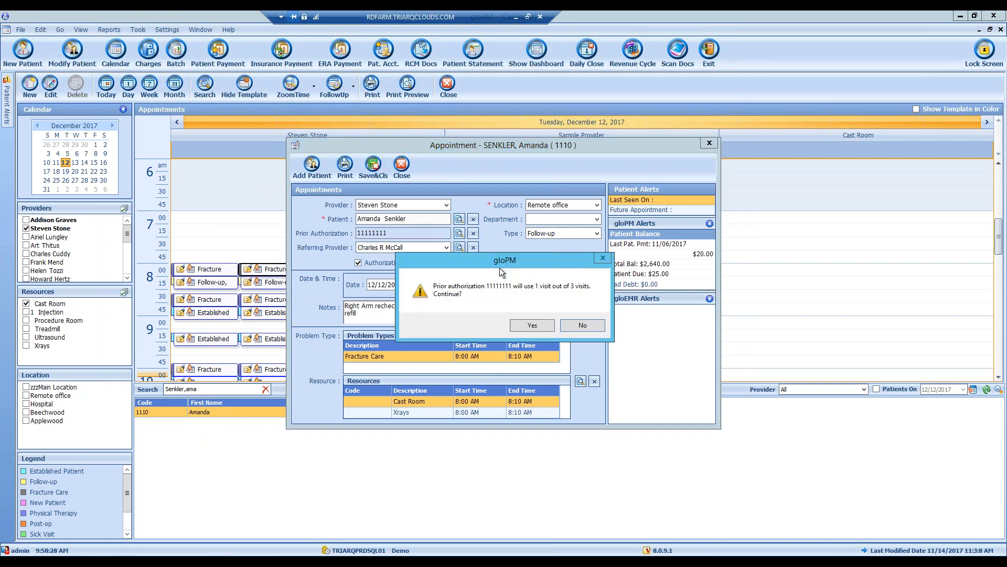
left_click(537, 326)
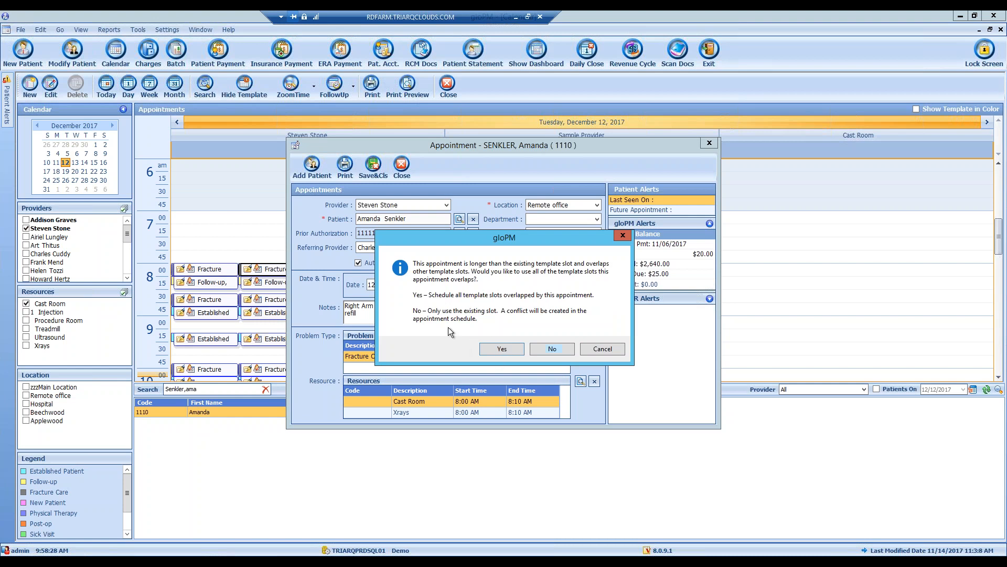
left_click(501, 349)
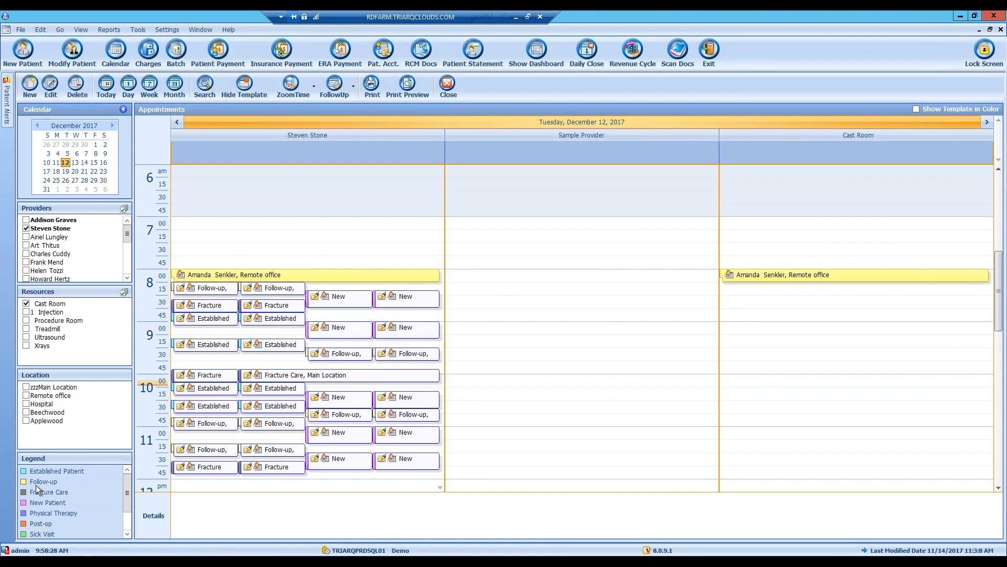
mouse_move(245, 288)
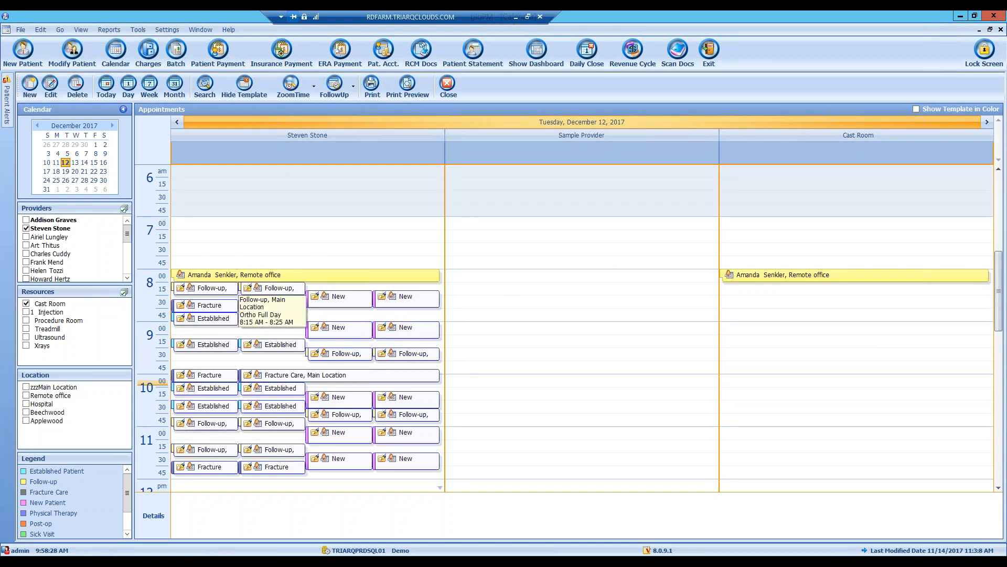
mouse_move(819, 280)
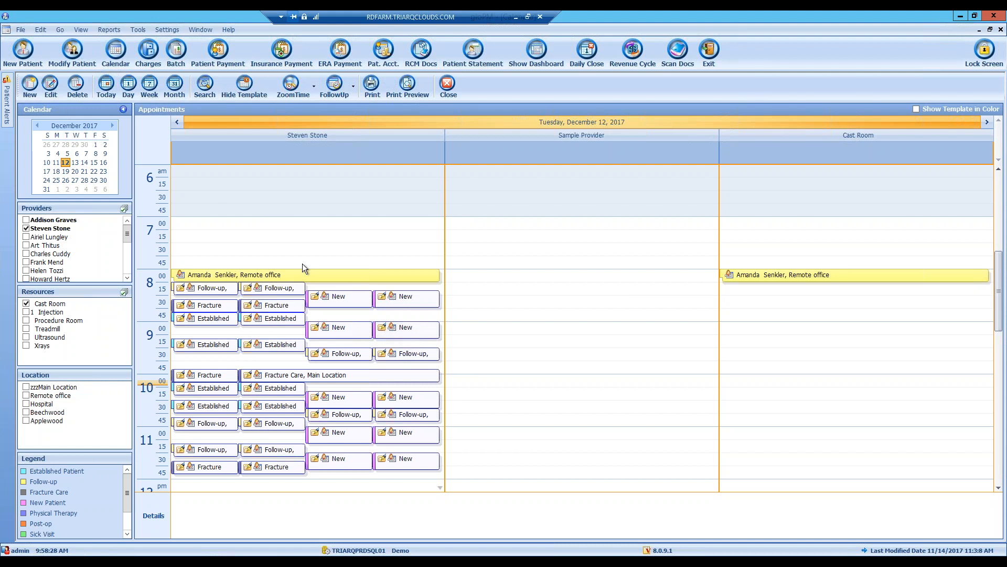
- Cut the 8:00 appointment and inspect the December 13 8:15 slot, then return to December 12
left_click(251, 281)
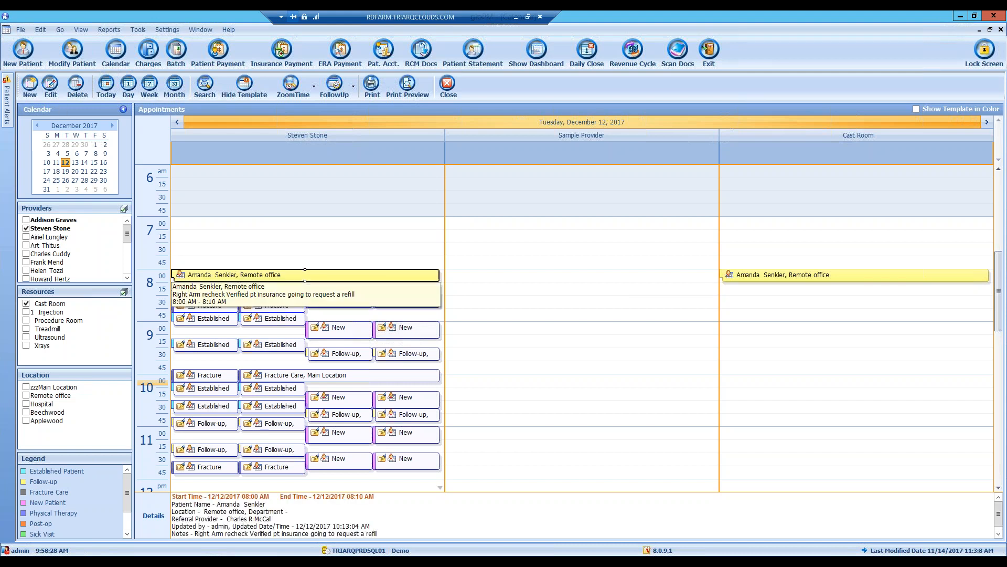
right_click(250, 280)
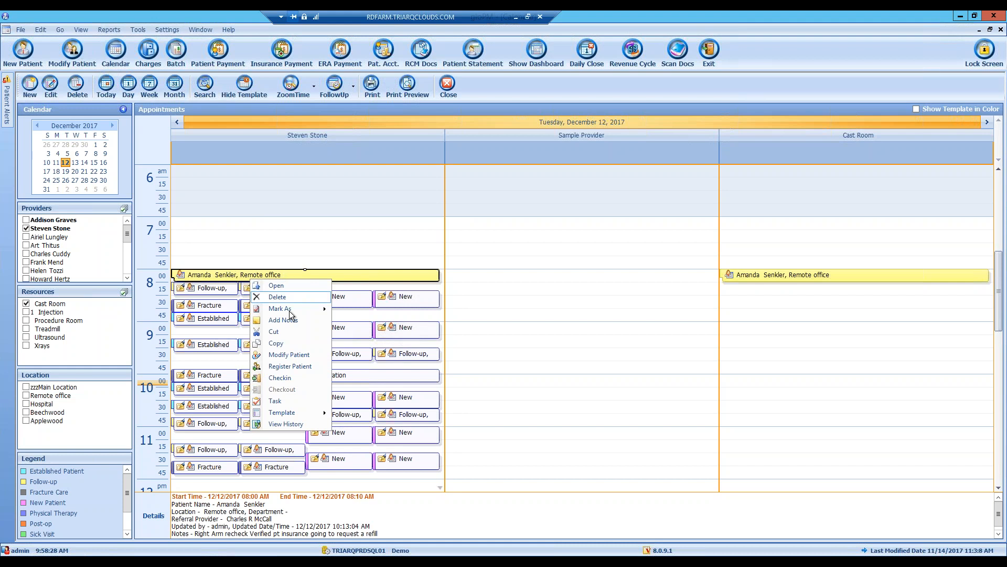
left_click(291, 333)
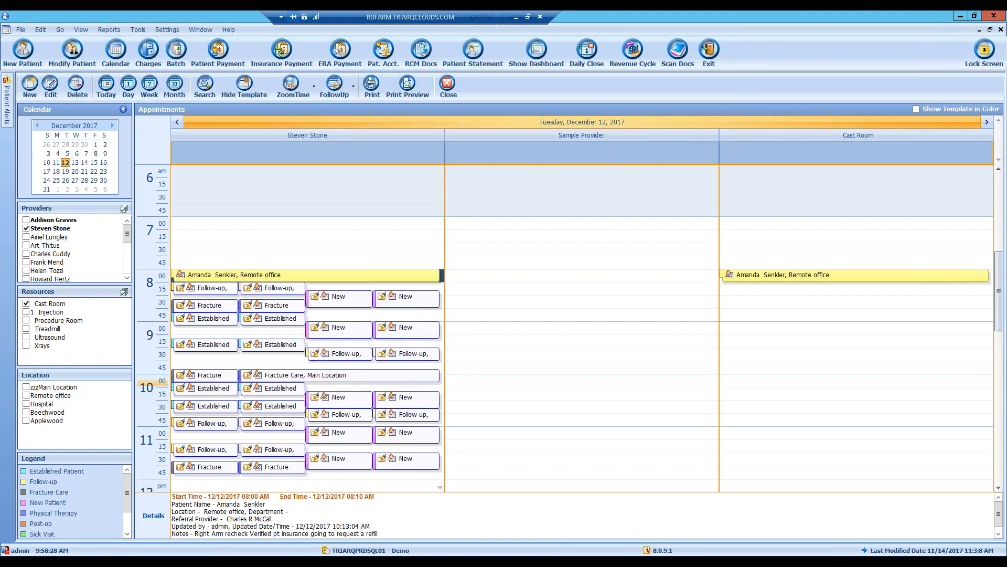
left_click(75, 163)
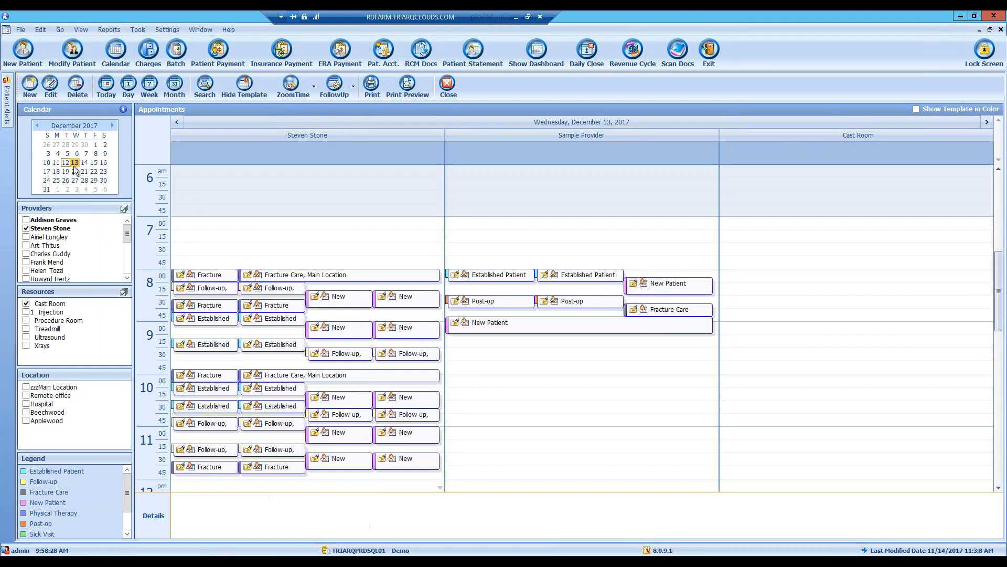
left_click(205, 288)
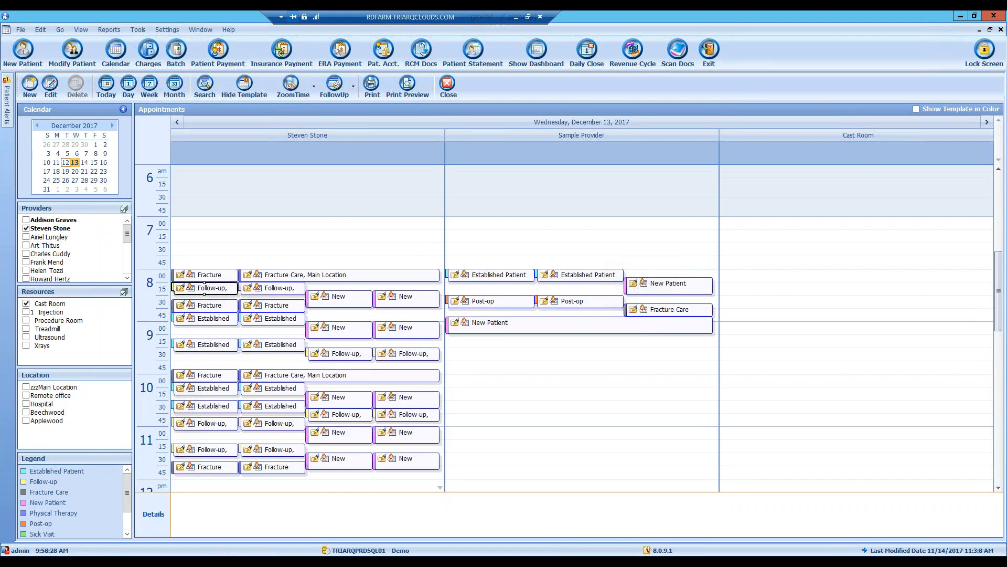
right_click(204, 289)
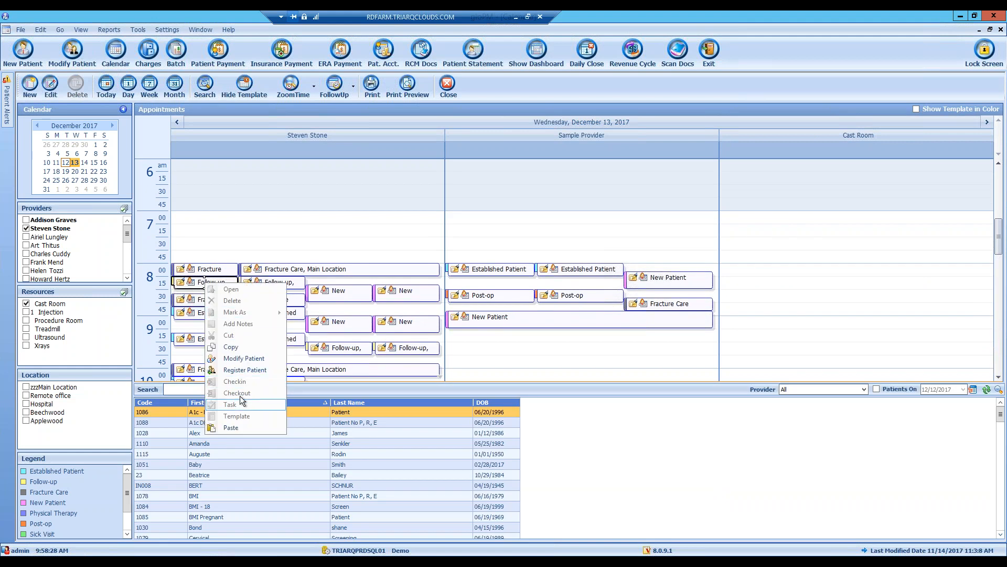
left_click(241, 347)
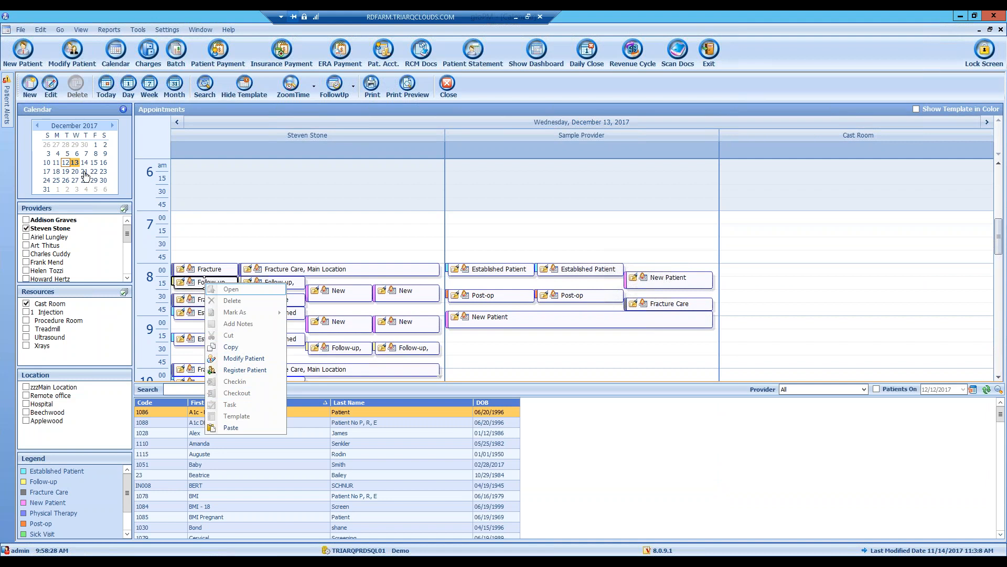
left_click(65, 163)
- Copy the 8:00 appointment into the December 13 8:15 Follow-up slot, accepting all booking prompts
left_click(199, 274)
right_click(199, 274)
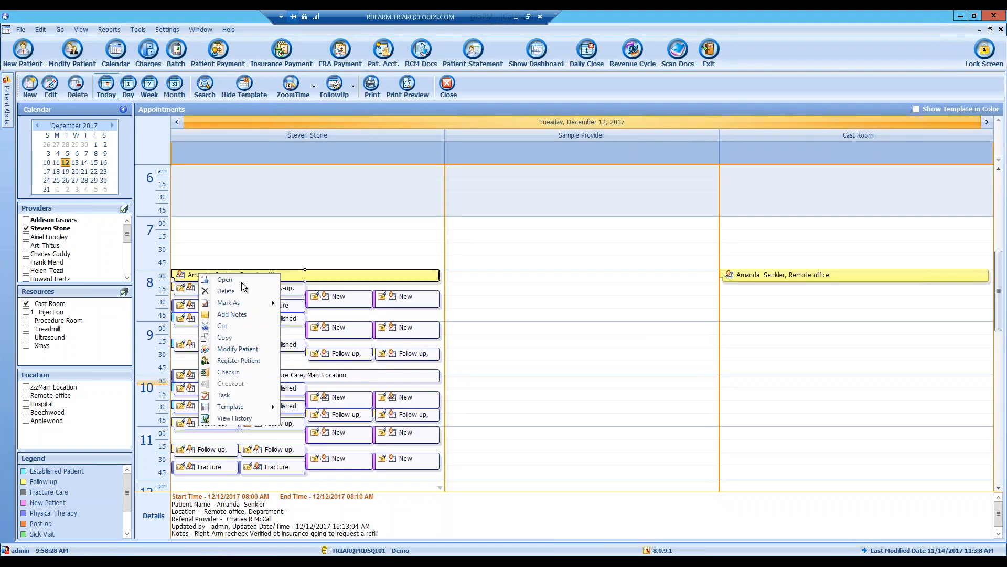
left_click(241, 336)
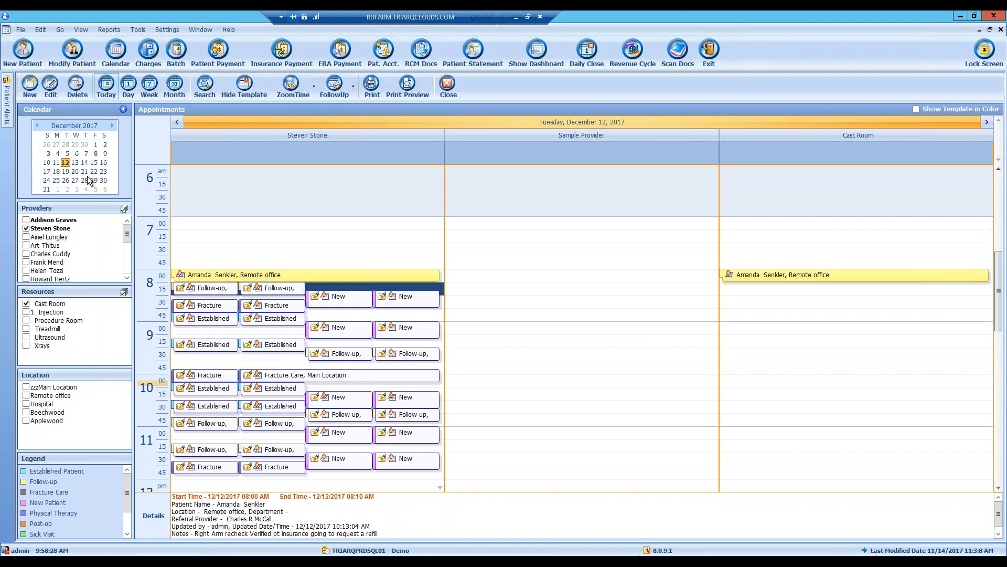
left_click(76, 162)
left_click(201, 287)
right_click(200, 285)
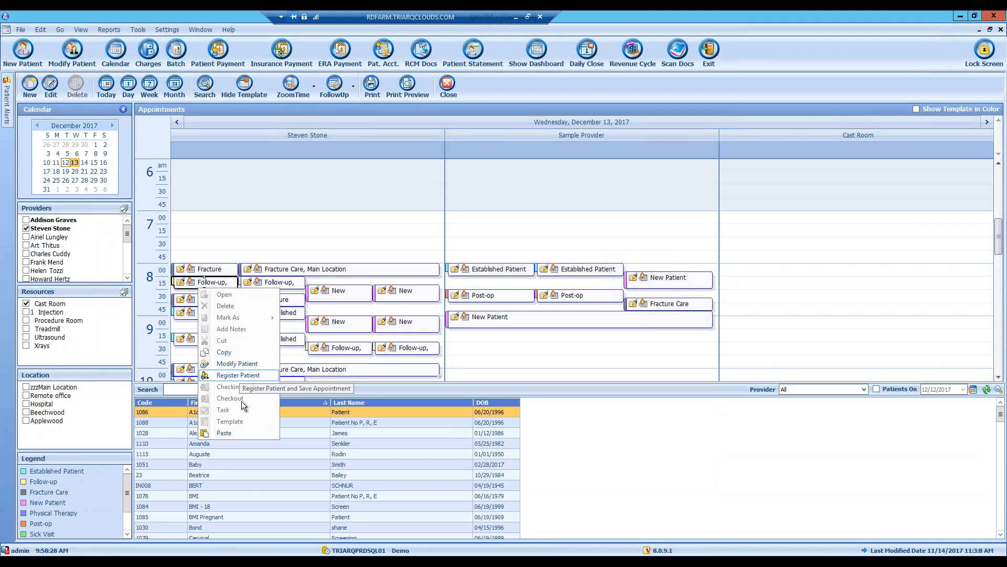
left_click(223, 432)
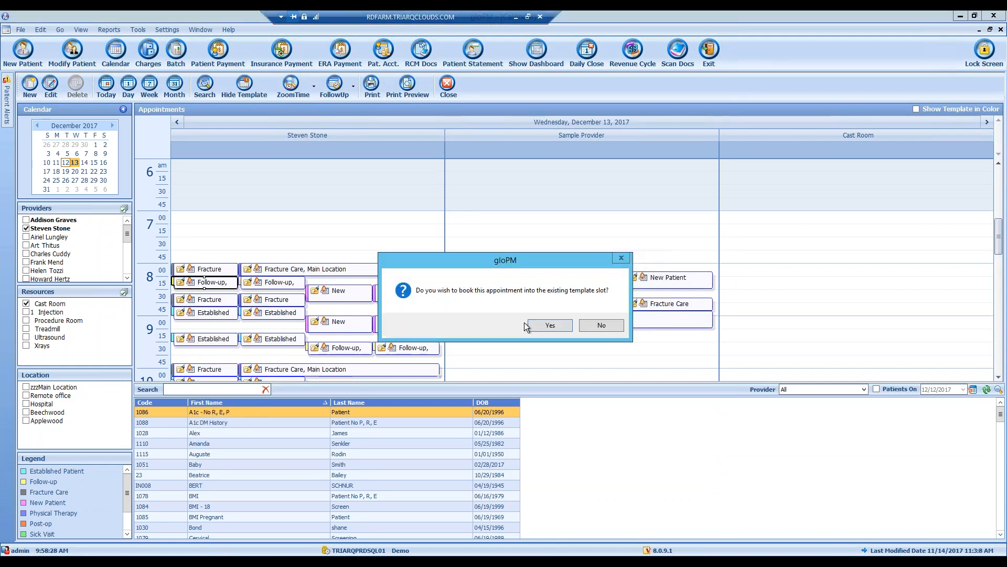
left_click(552, 329)
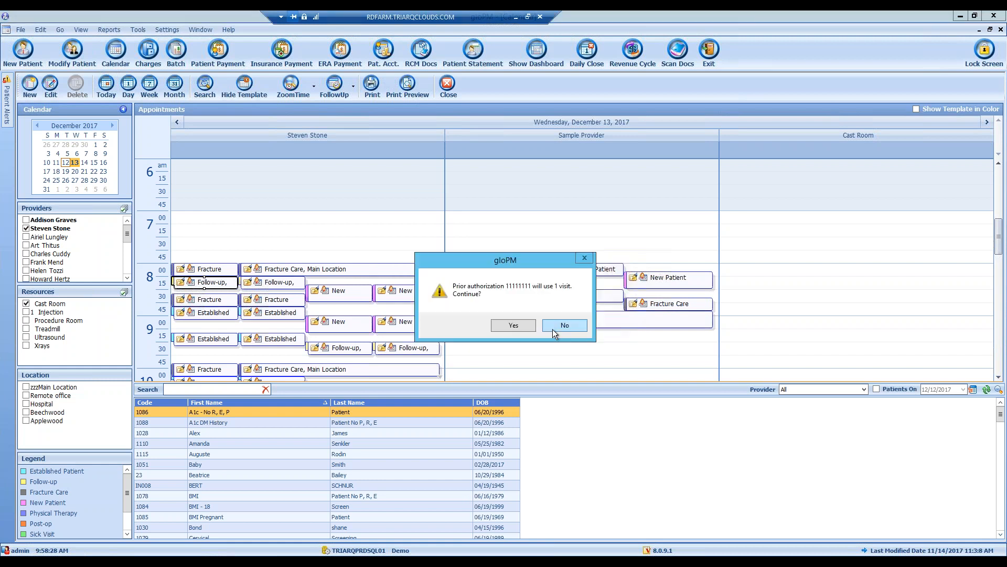
left_click(518, 325)
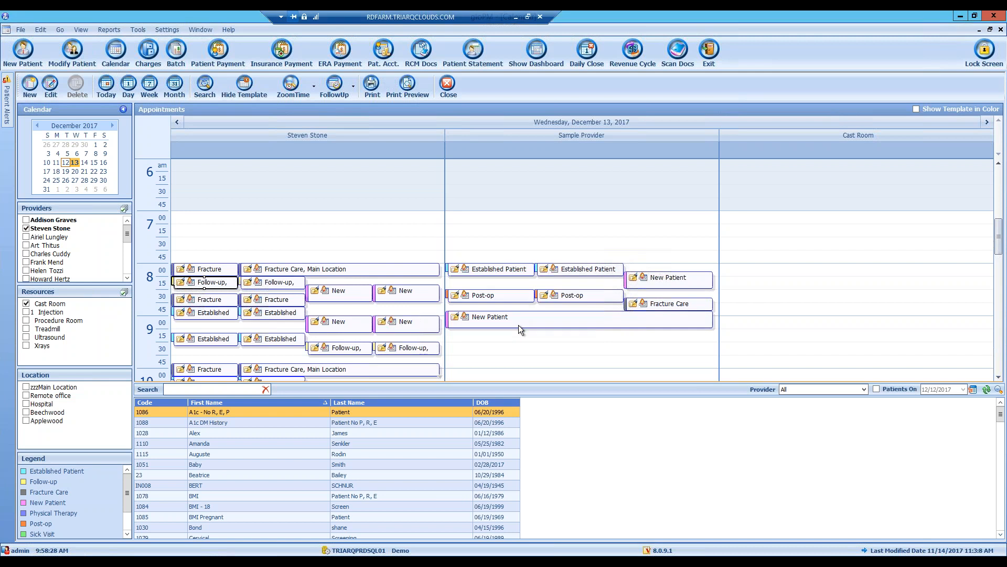
left_click(498, 354)
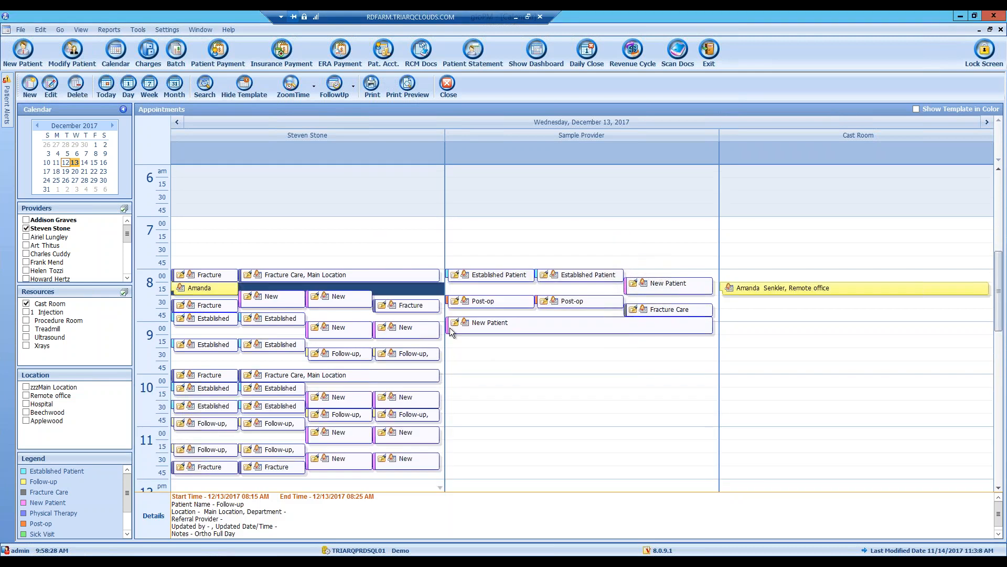
- Check December 12 and 13, view the rebooked 8:15 appointment's details, and show its actions menu
left_click(65, 162)
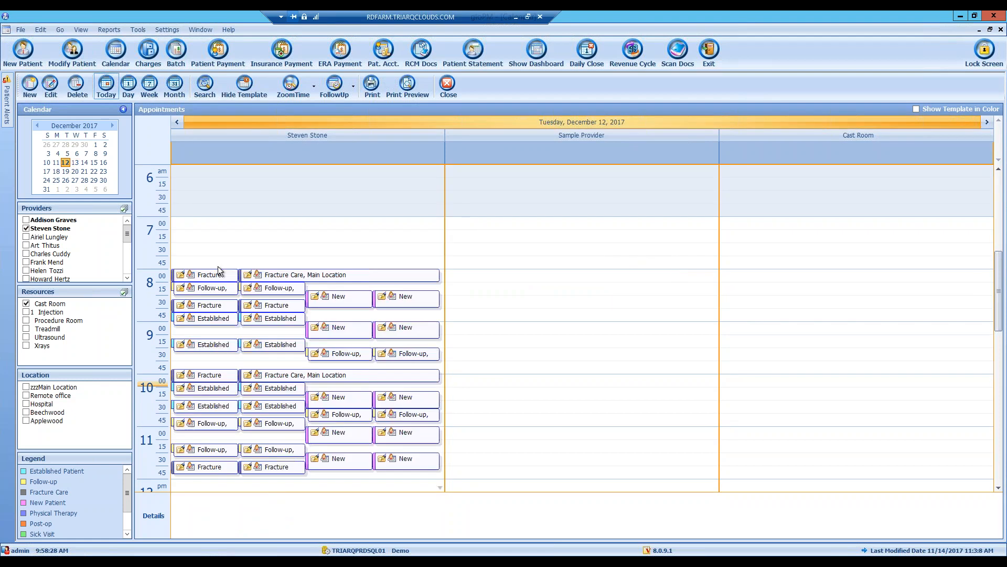
left_click(74, 162)
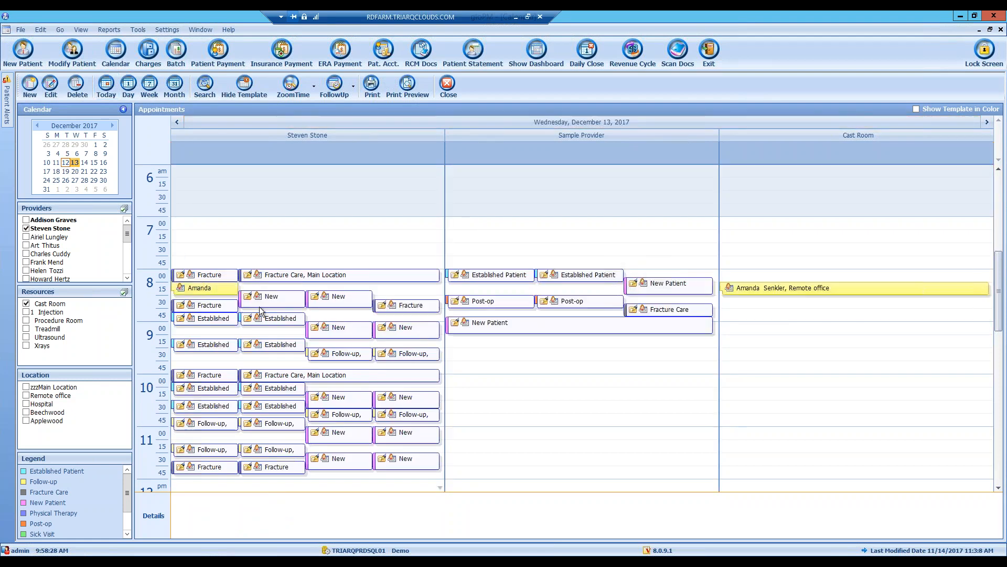
right_click(196, 289)
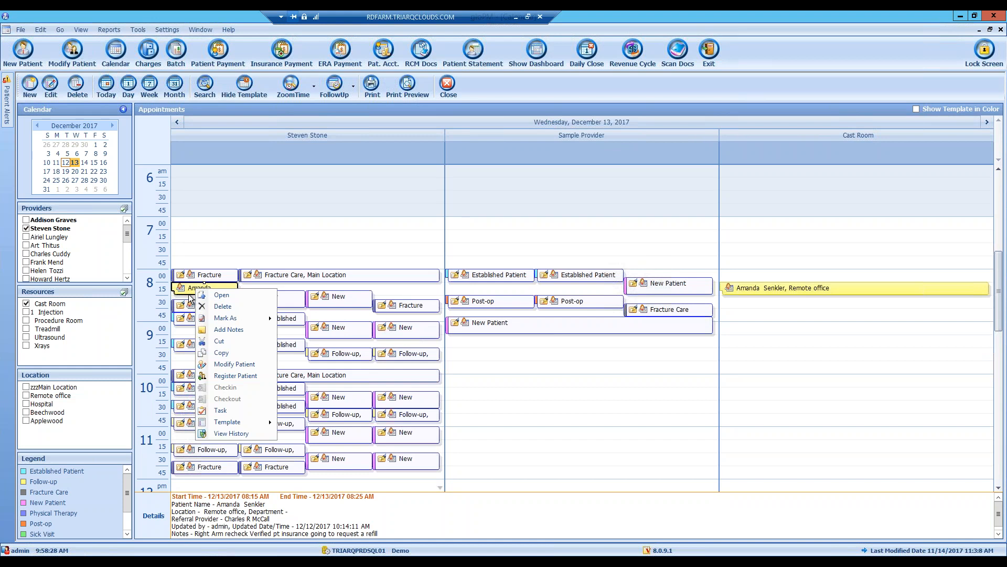
left_click(187, 290)
right_click(189, 291)
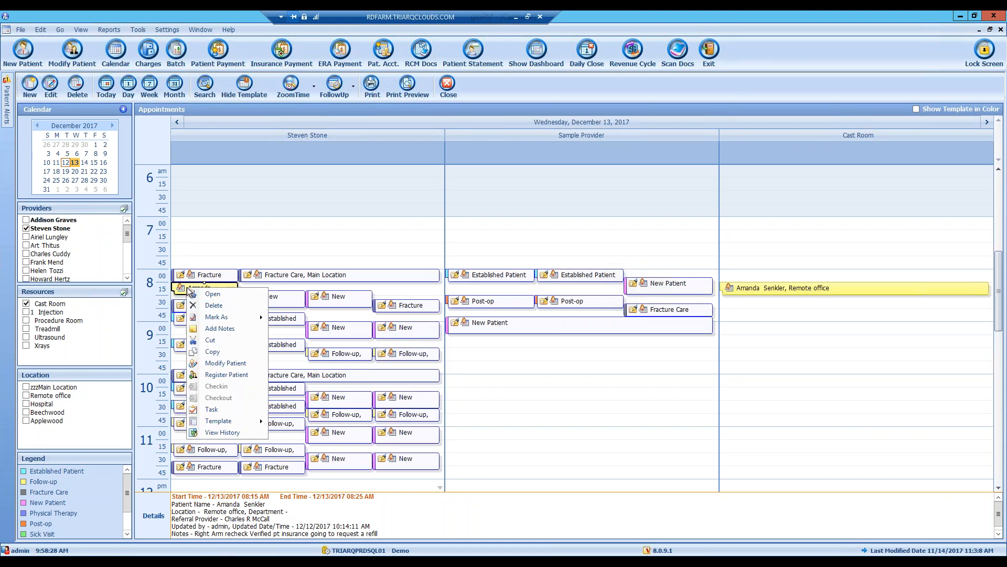
left_click(208, 295)
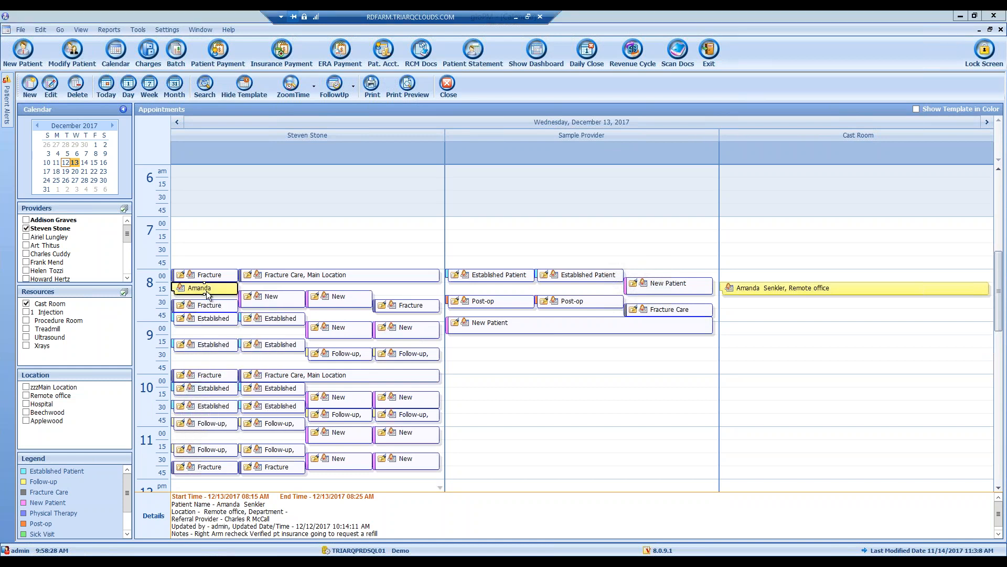
left_click(709, 144)
right_click(208, 290)
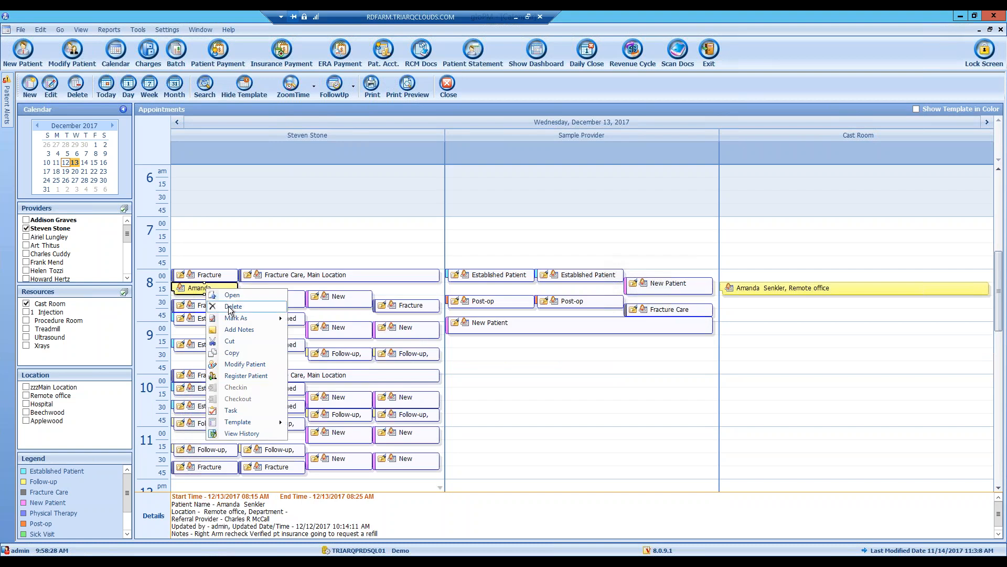
mouse_move(234, 321)
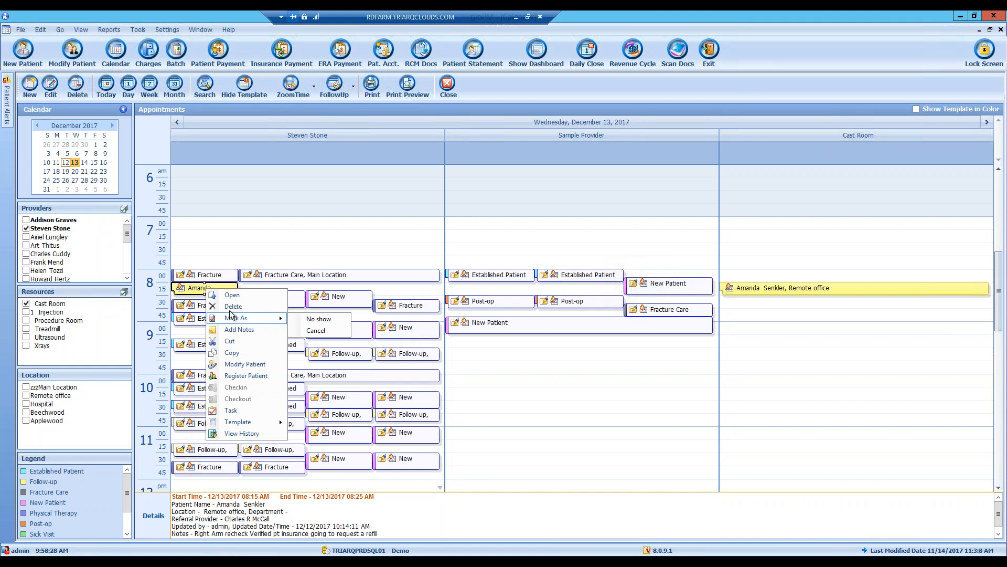
left_click(264, 329)
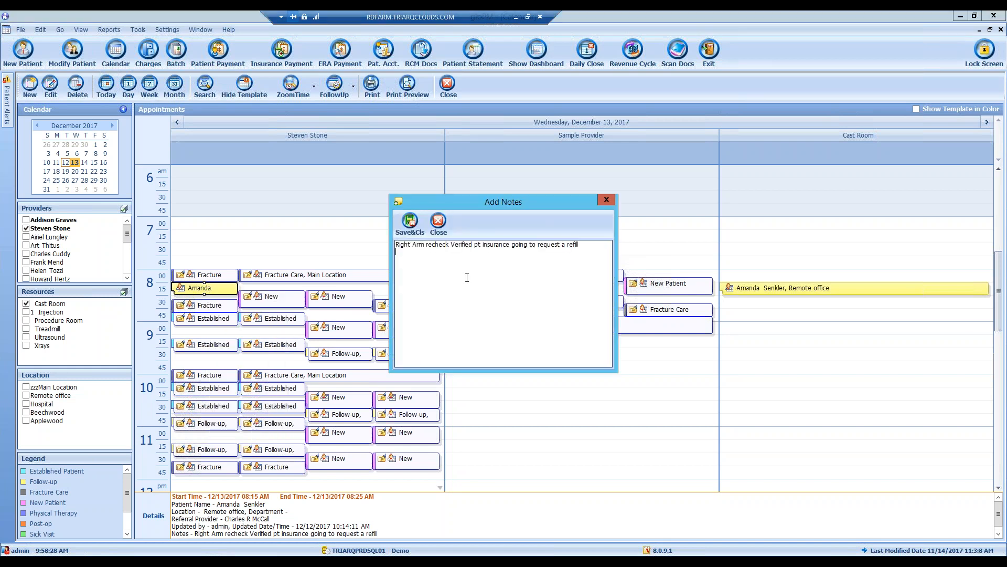
left_click(414, 231)
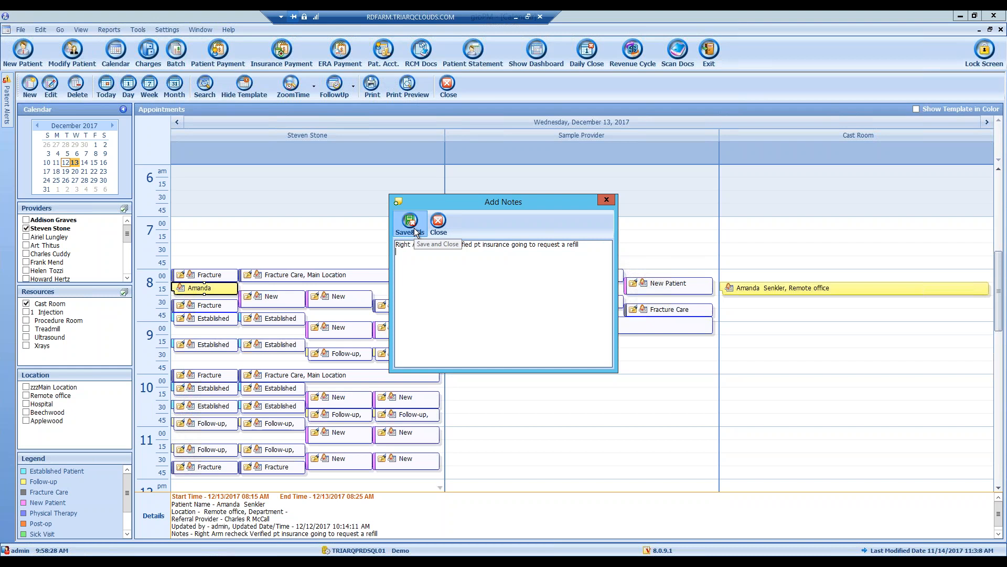
right_click(215, 287)
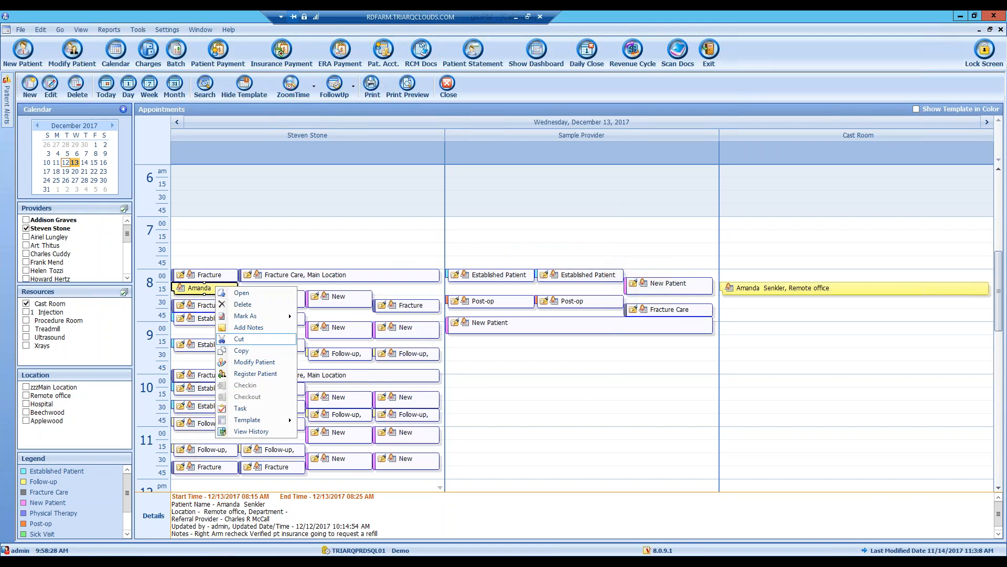
left_click(254, 362)
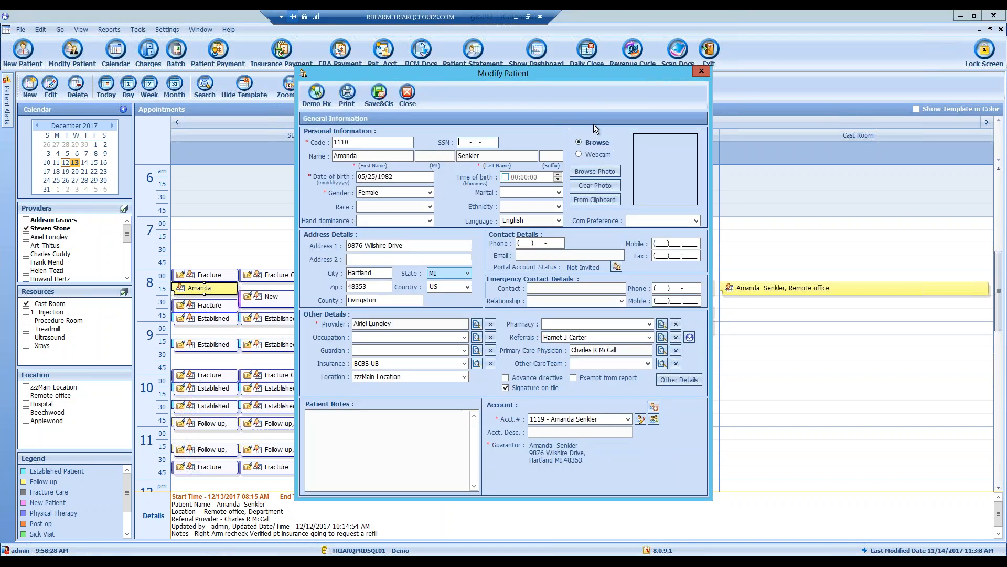
left_click(408, 94)
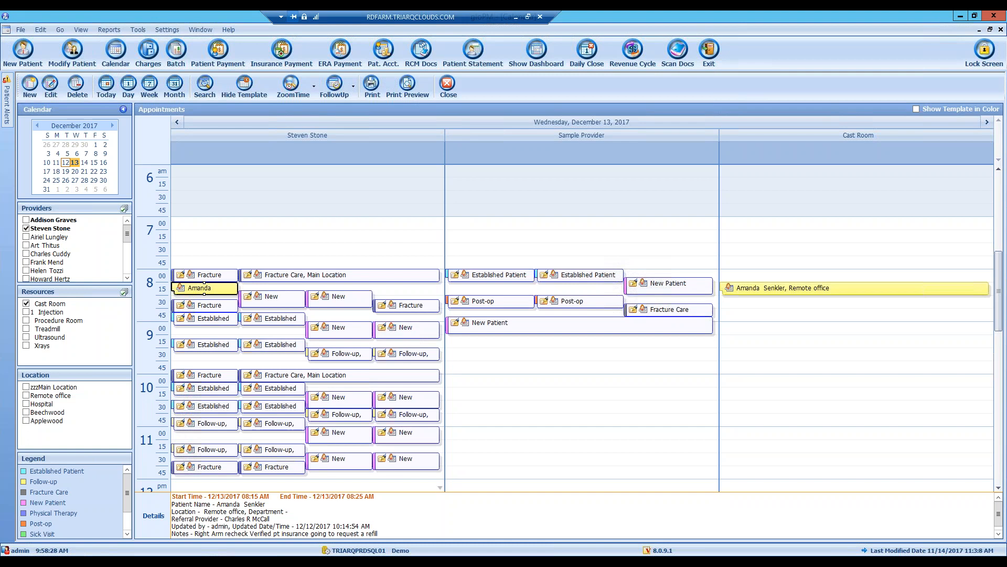
right_click(219, 294)
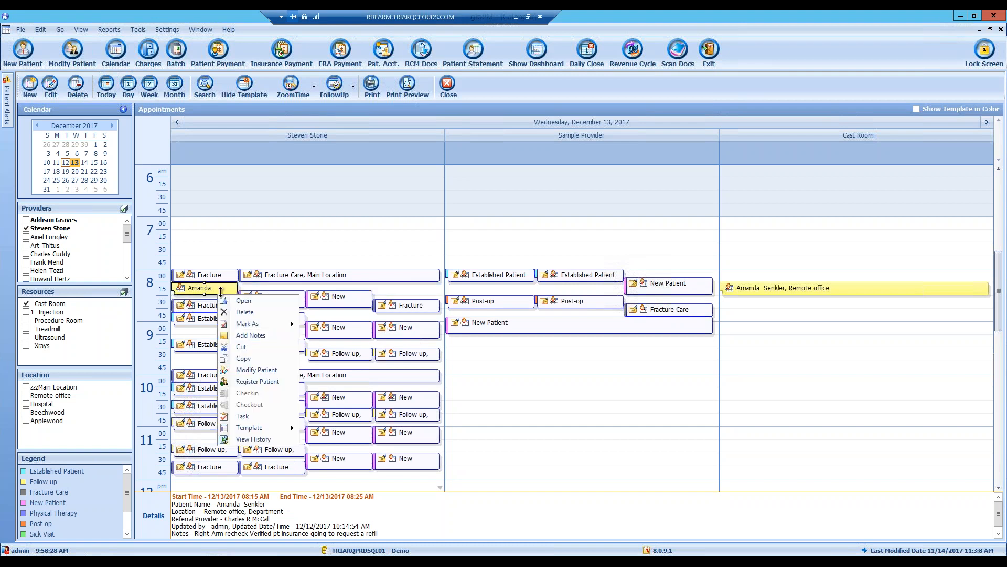
left_click(278, 382)
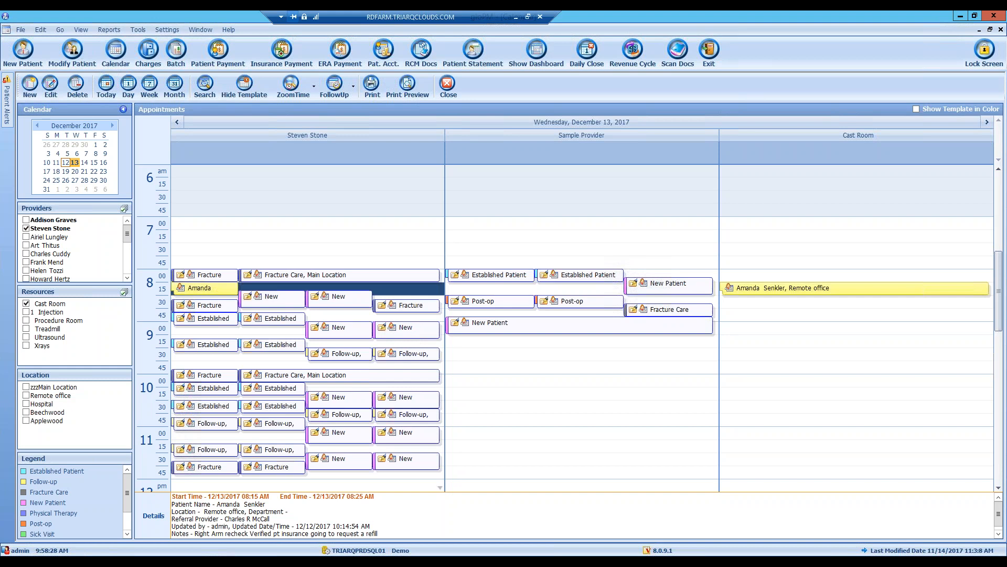
right_click(228, 288)
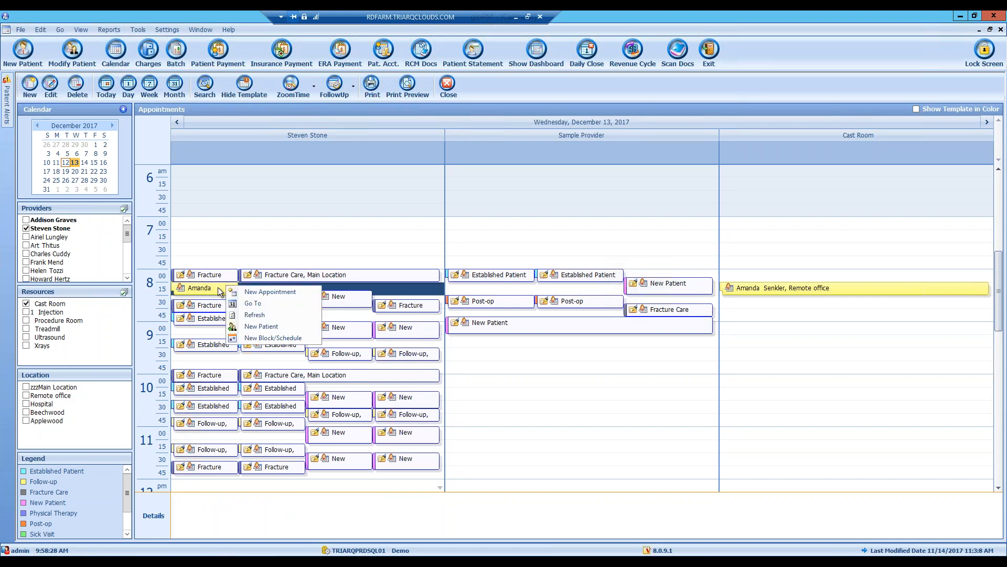
left_click(220, 288)
right_click(219, 288)
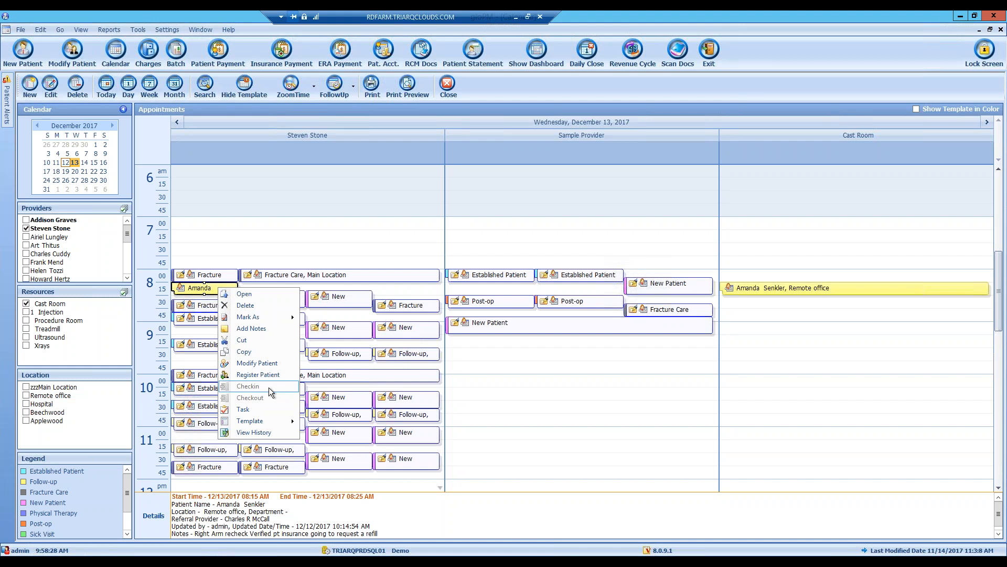
left_click(245, 409)
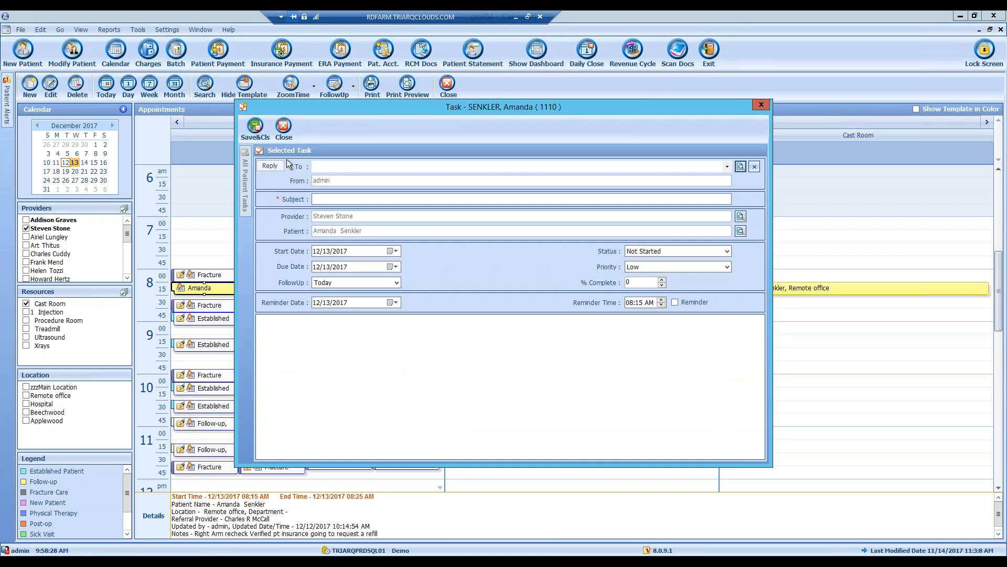
left_click(740, 166)
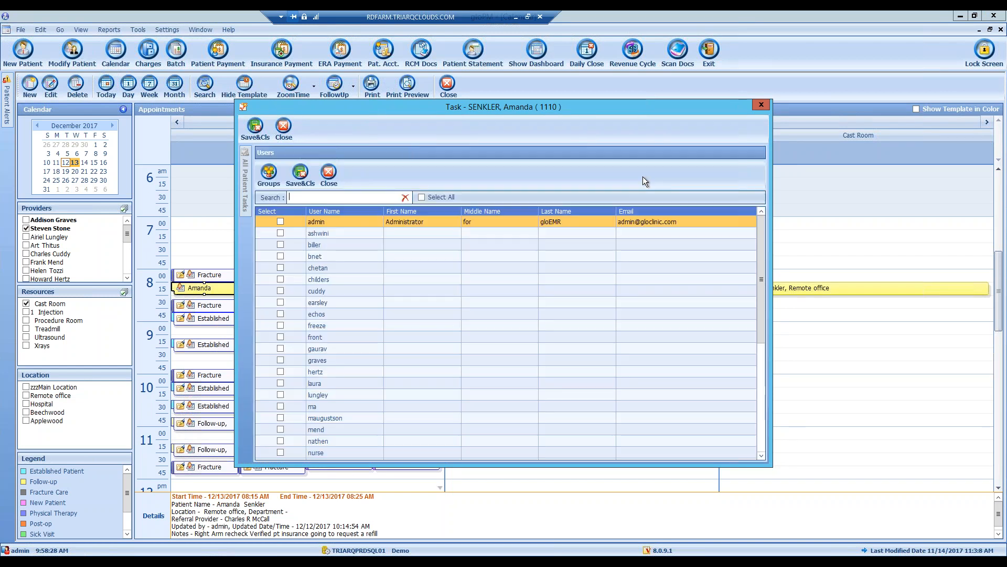
left_click(326, 173)
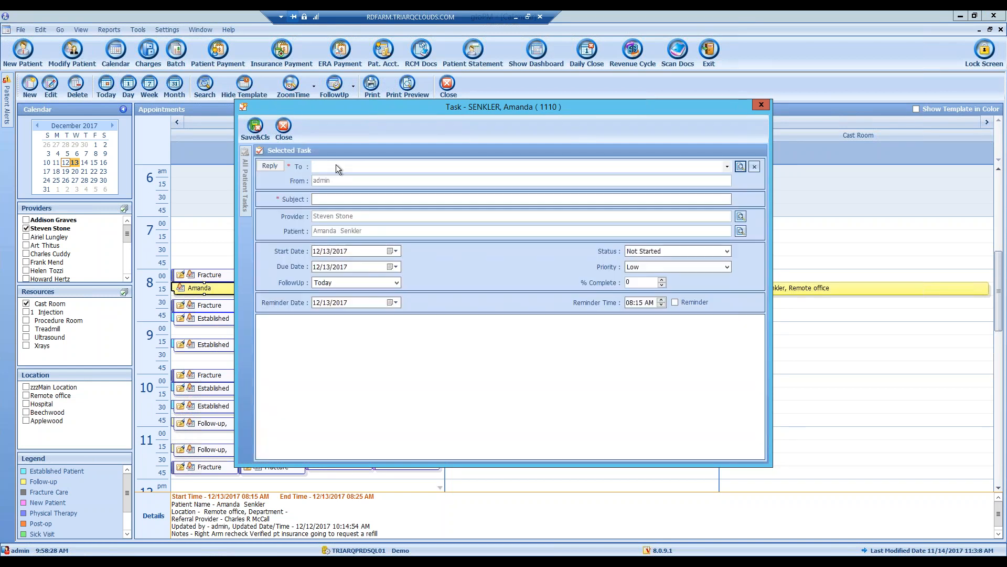
left_click(283, 128)
left_click(514, 325)
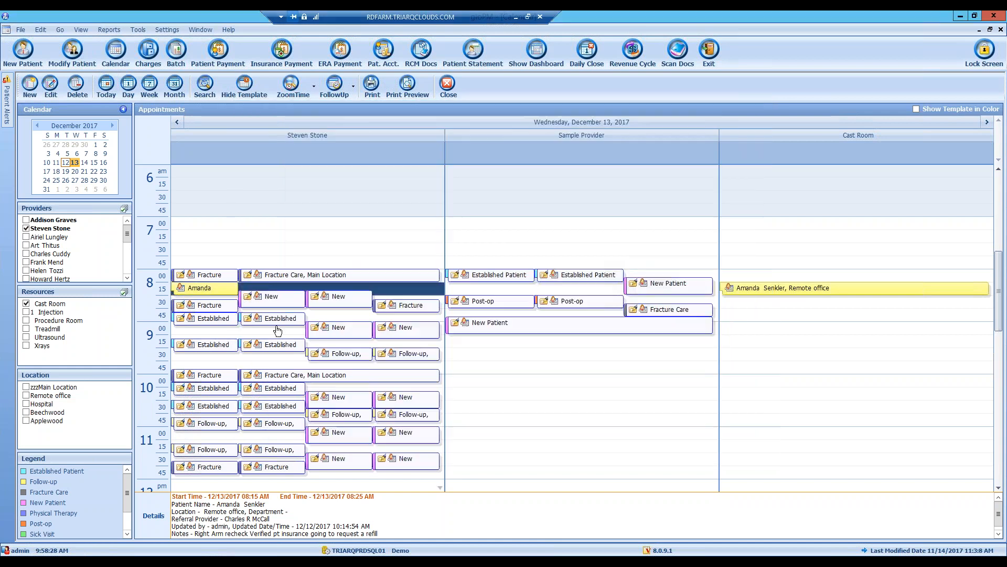
right_click(217, 289)
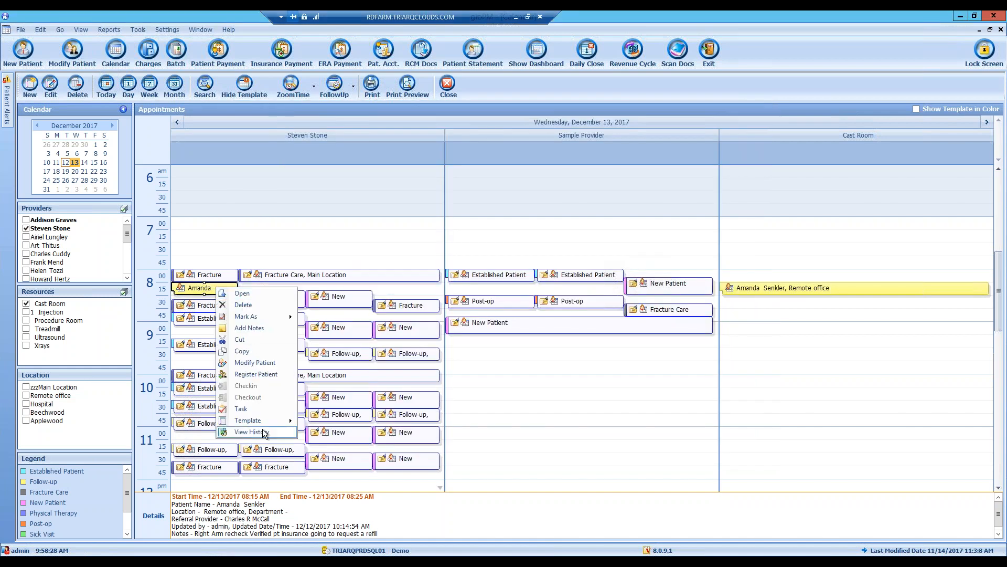
mouse_move(273, 424)
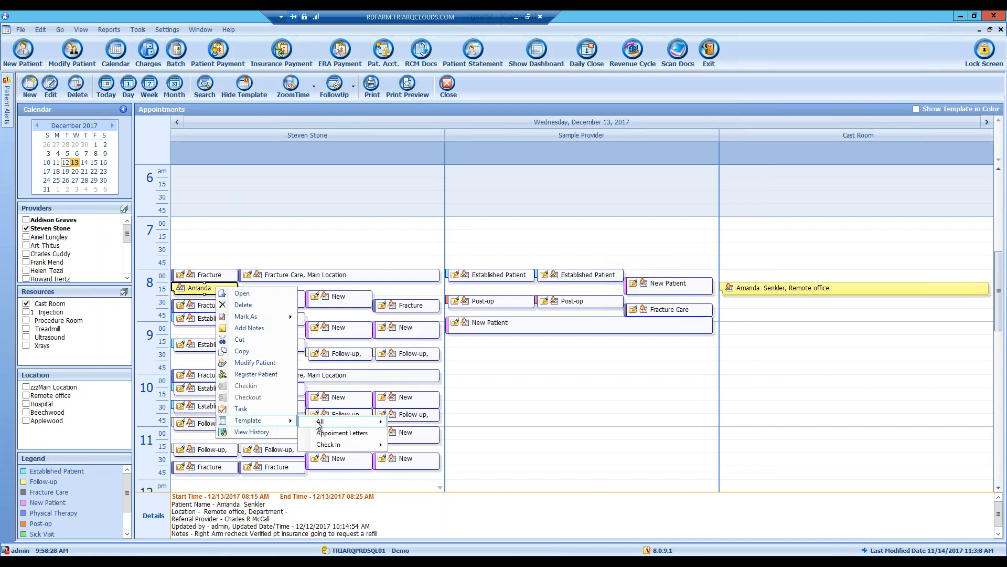
mouse_move(356, 426)
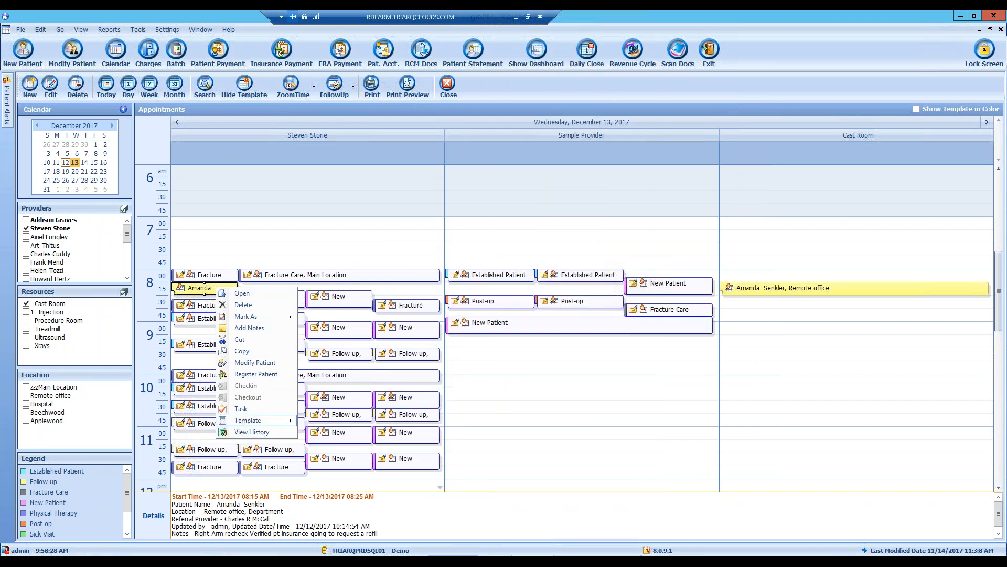
mouse_move(331, 450)
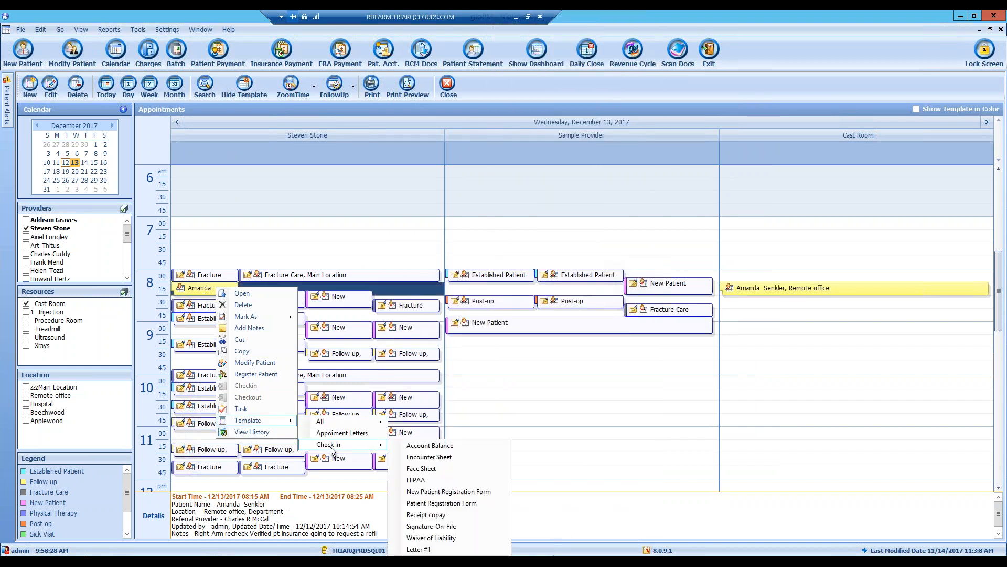
scroll(454, 457, "down", 4)
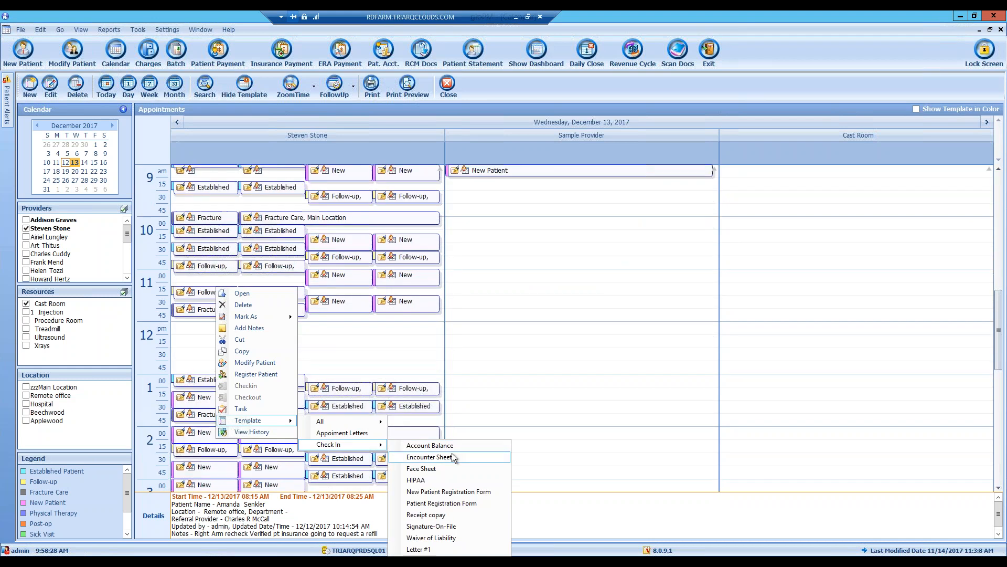
left_click(260, 436)
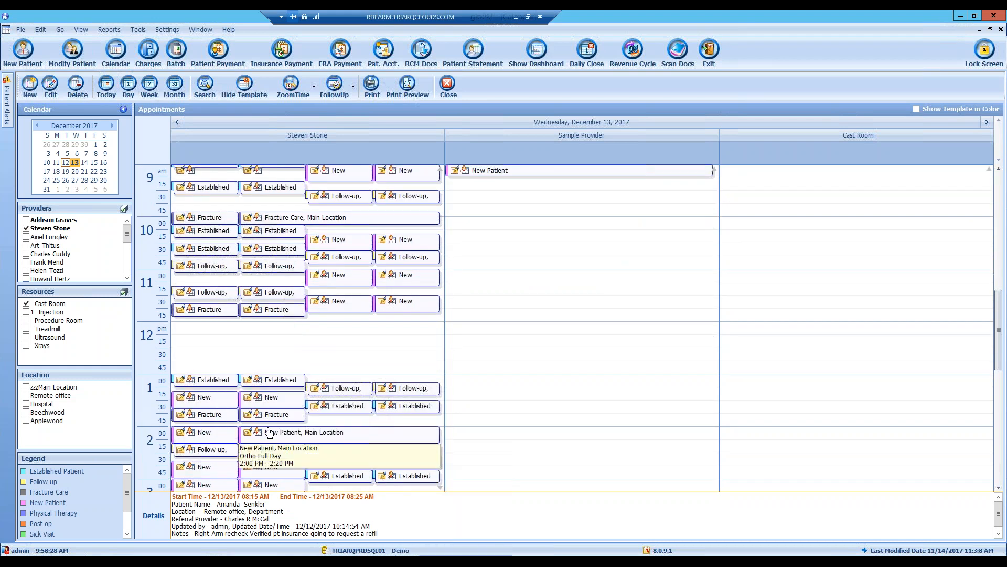
scroll(278, 338, "up", 6)
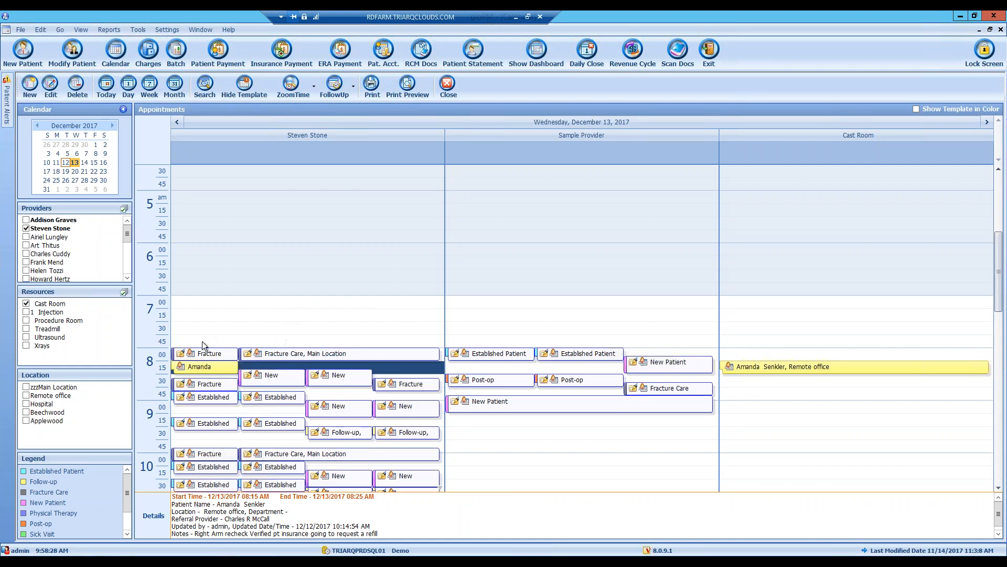
right_click(201, 365)
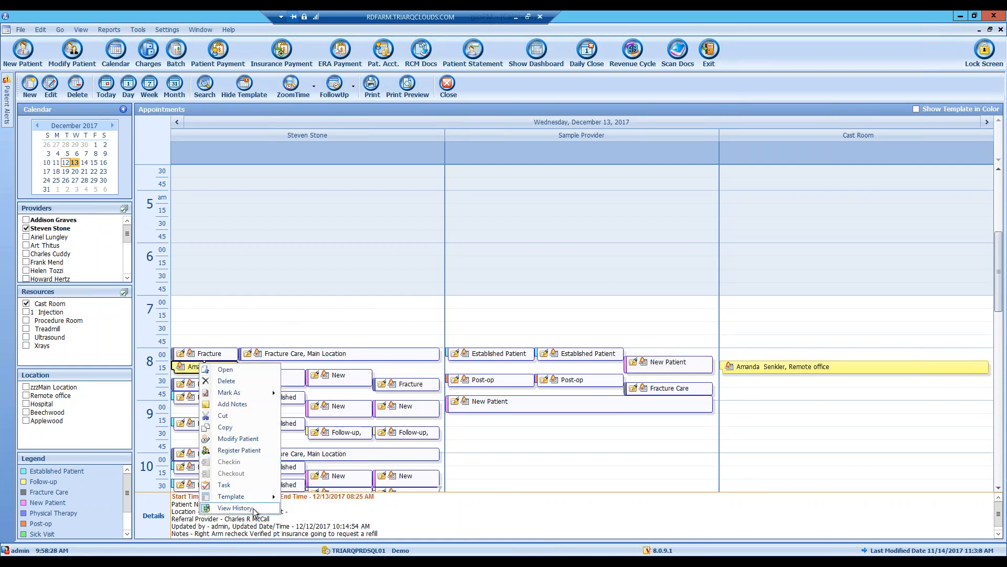
left_click(235, 507)
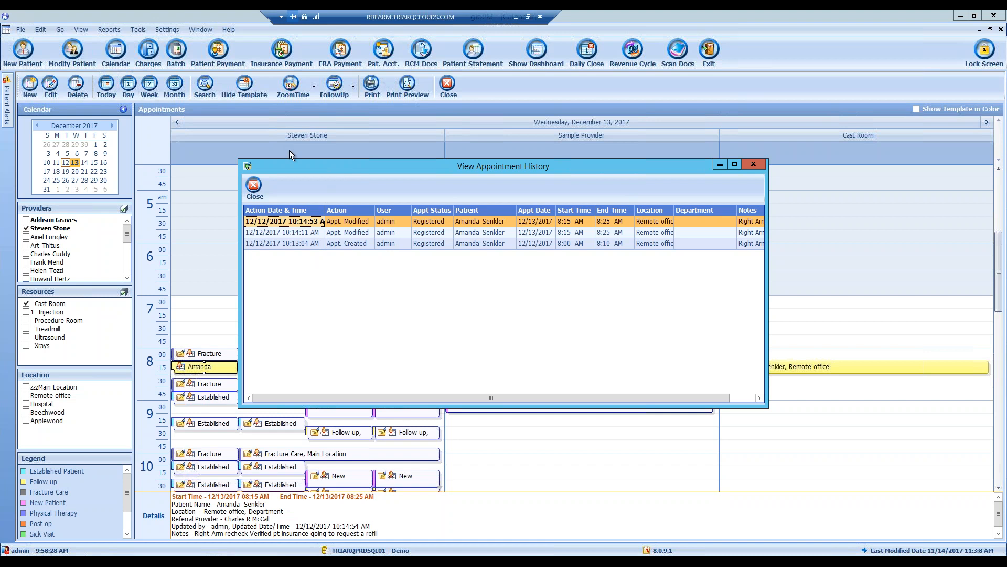
left_click(254, 187)
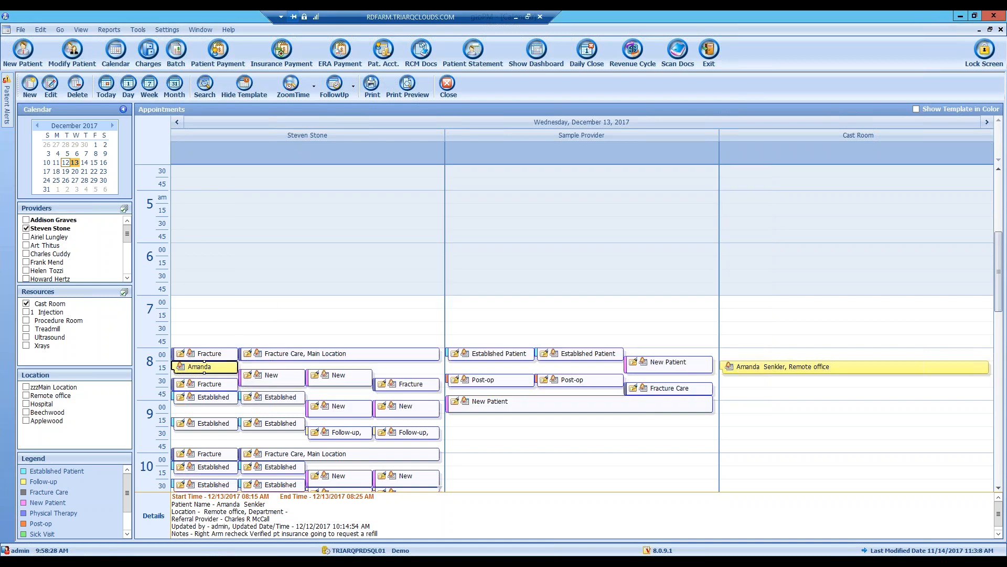
- Start a new appointment, clear its patient, and discard it unsaved
right_click(204, 363)
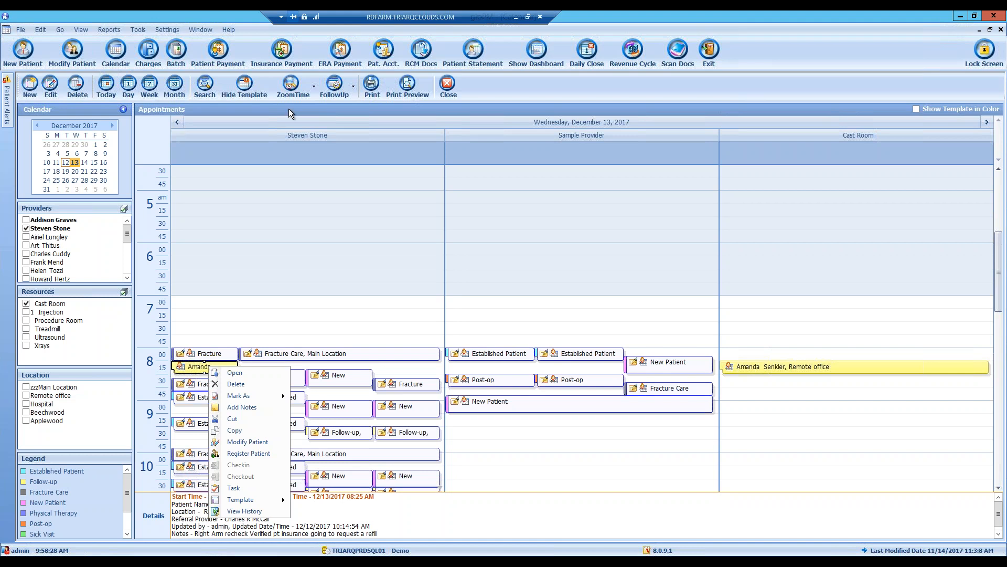
left_click(481, 96)
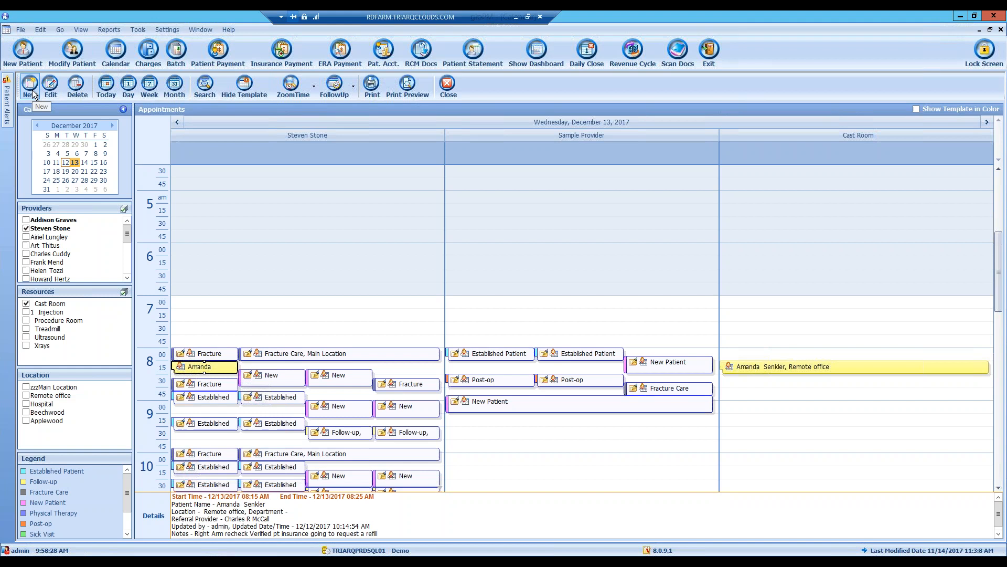
left_click(32, 92)
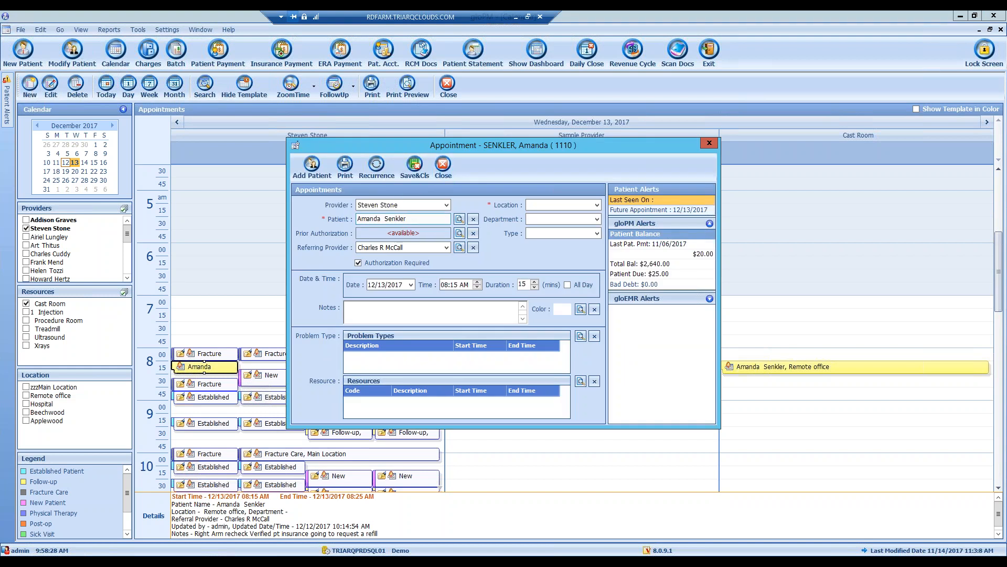
left_click(473, 219)
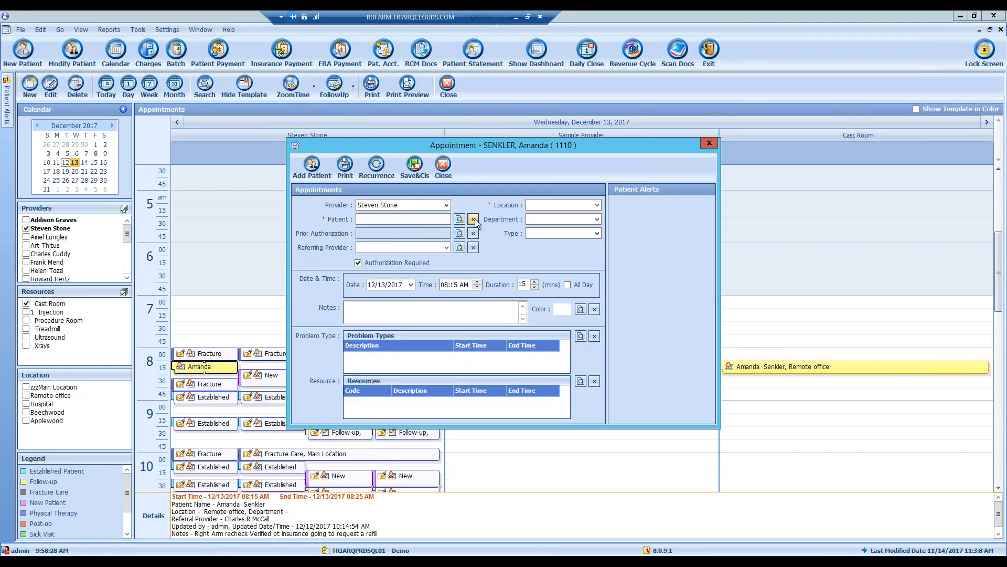
left_click(459, 219)
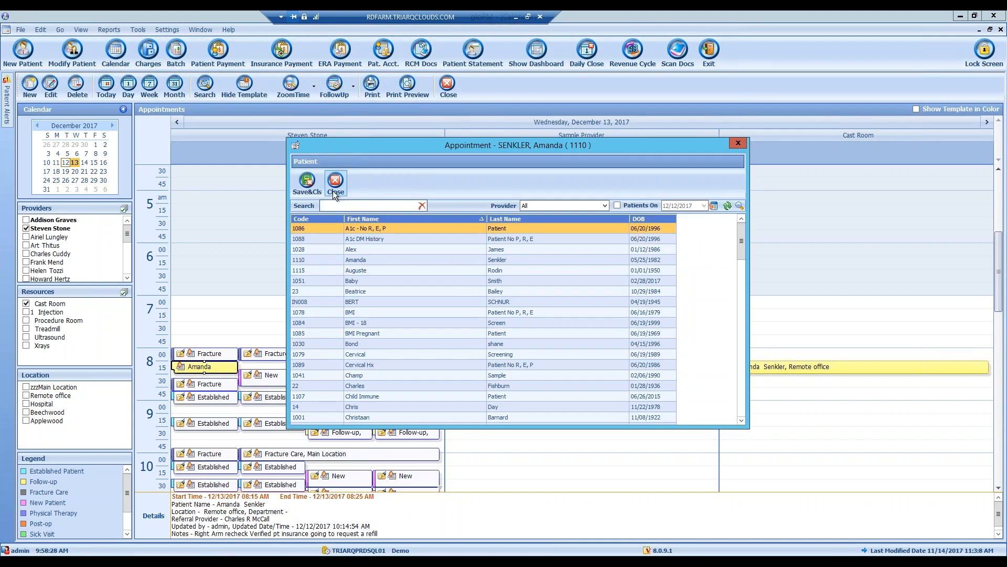
left_click(332, 189)
left_click(443, 167)
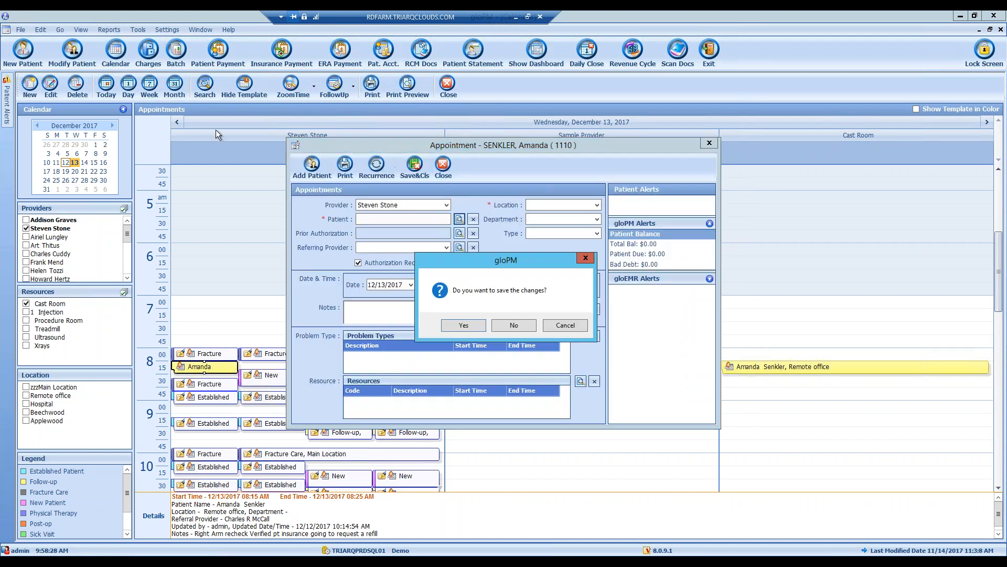
left_click(514, 325)
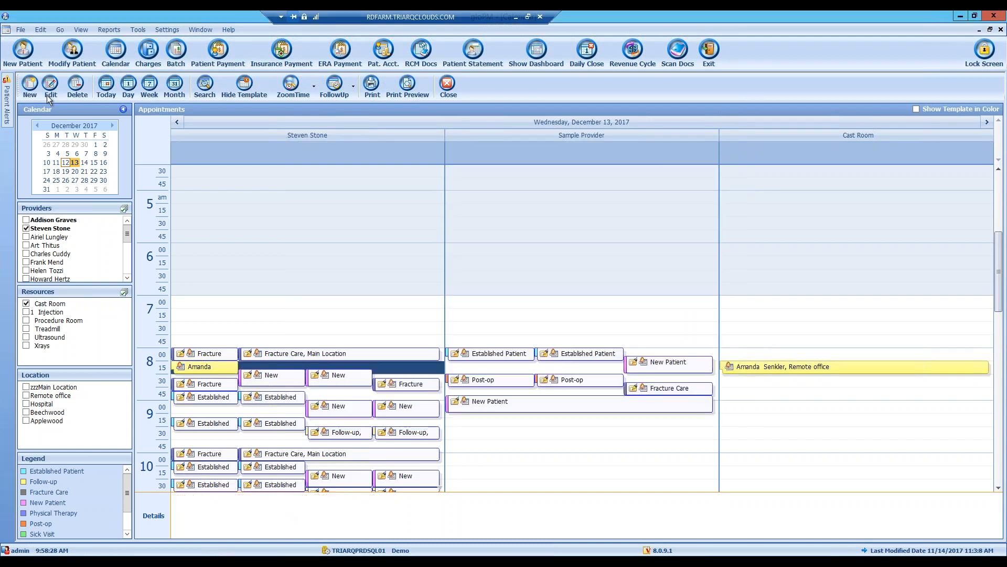
- Reopen the 8:15 appointment and close it without saving changes
left_click(51, 90)
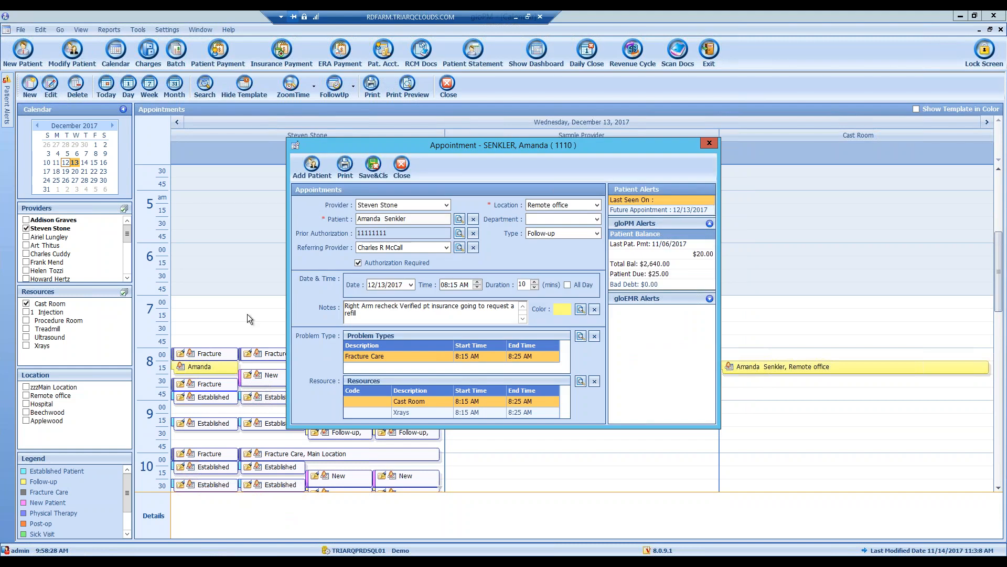
left_click(402, 166)
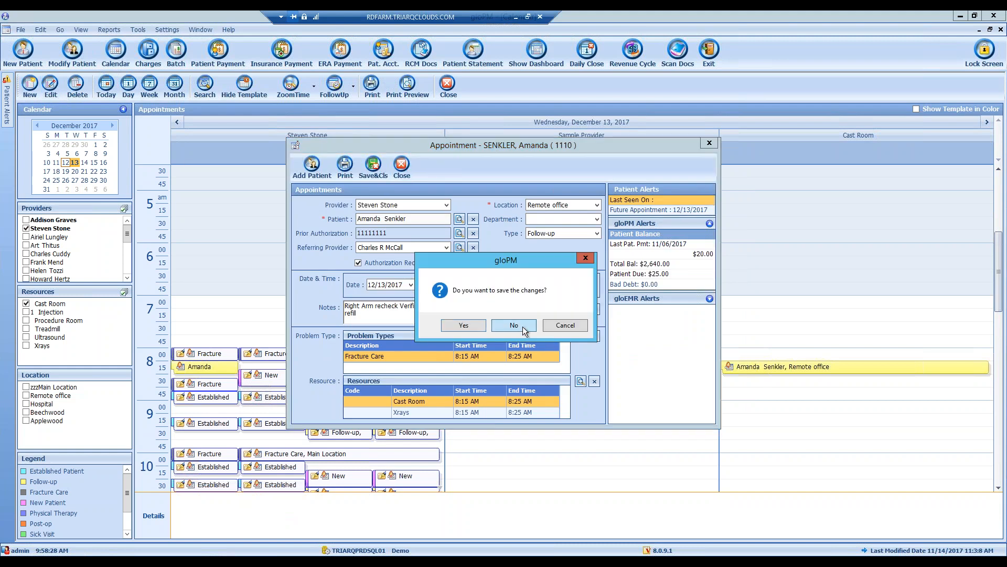
left_click(517, 328)
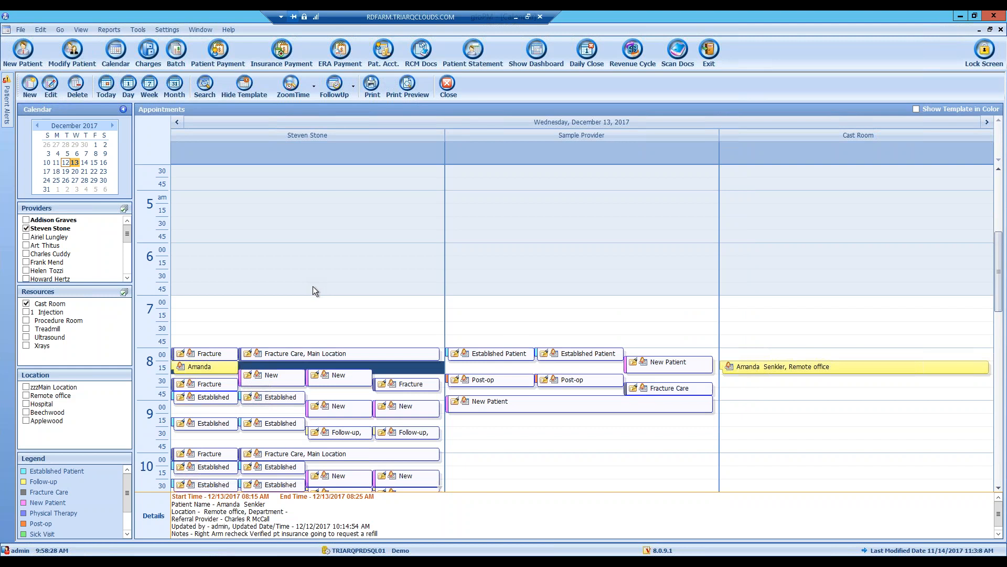
- Step the calendar through the Today, Week and Month views
left_click(106, 85)
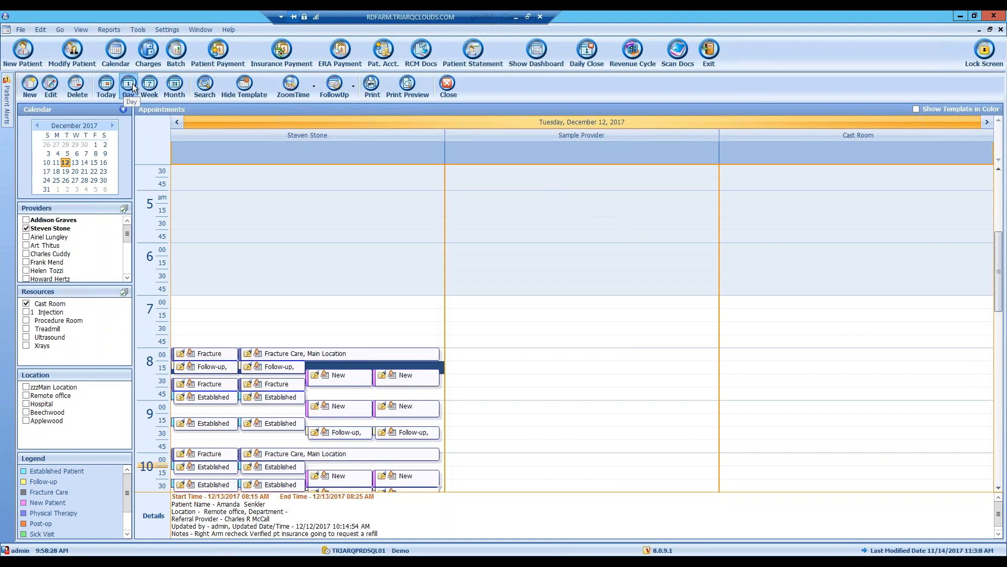
left_click(149, 85)
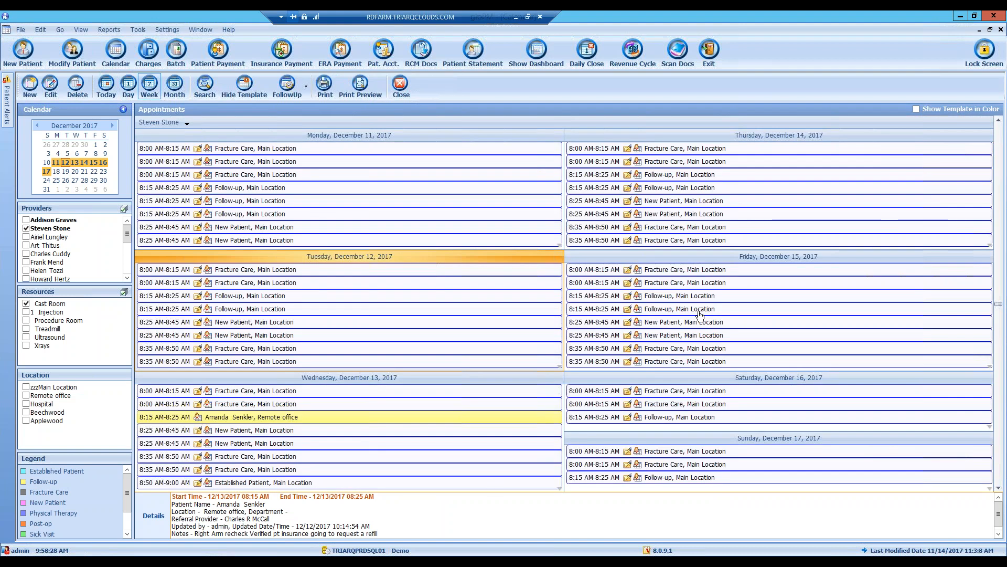
left_click(174, 87)
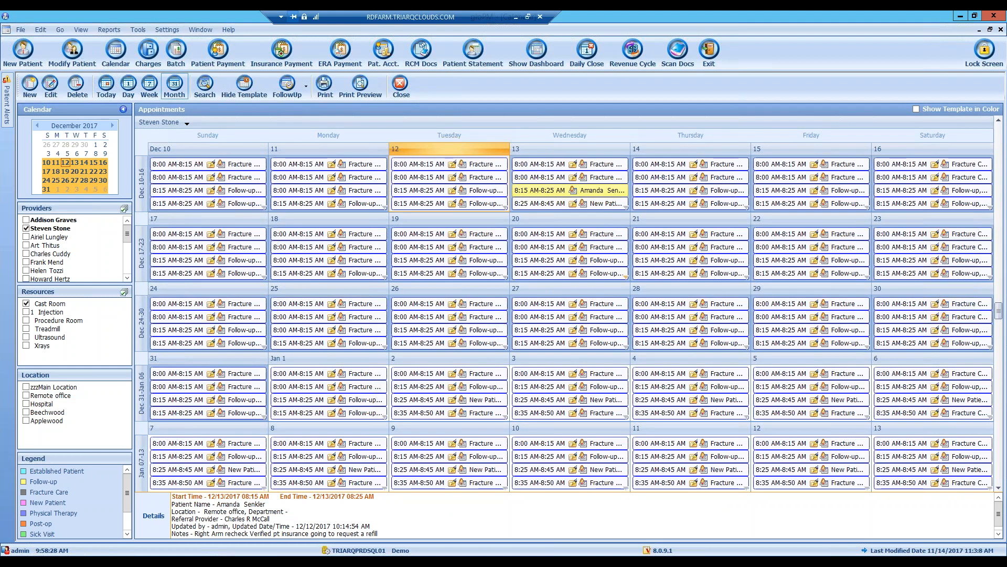
- Start an appointment search for the first provider's Follow-up appointments
left_click(202, 89)
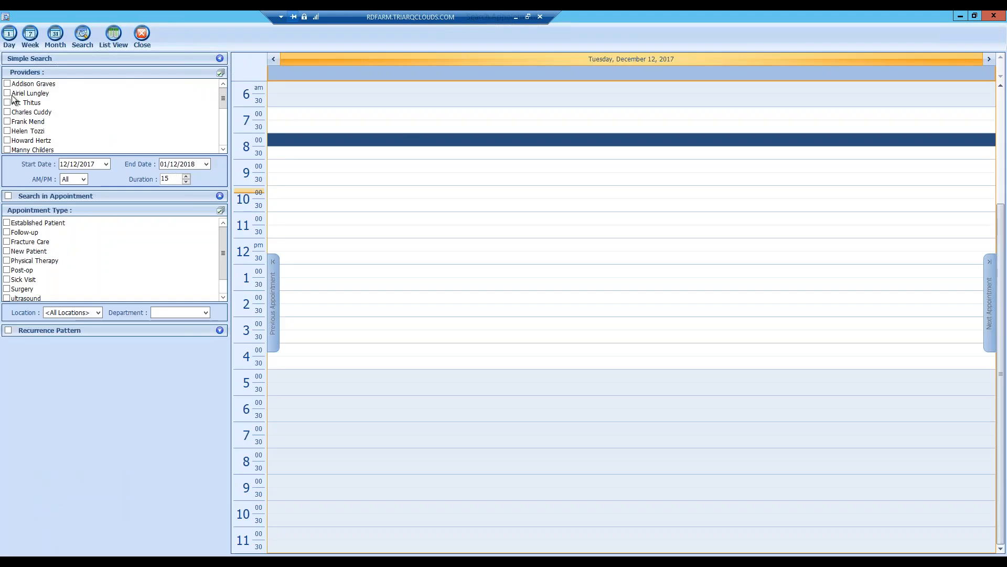
left_click(6, 86)
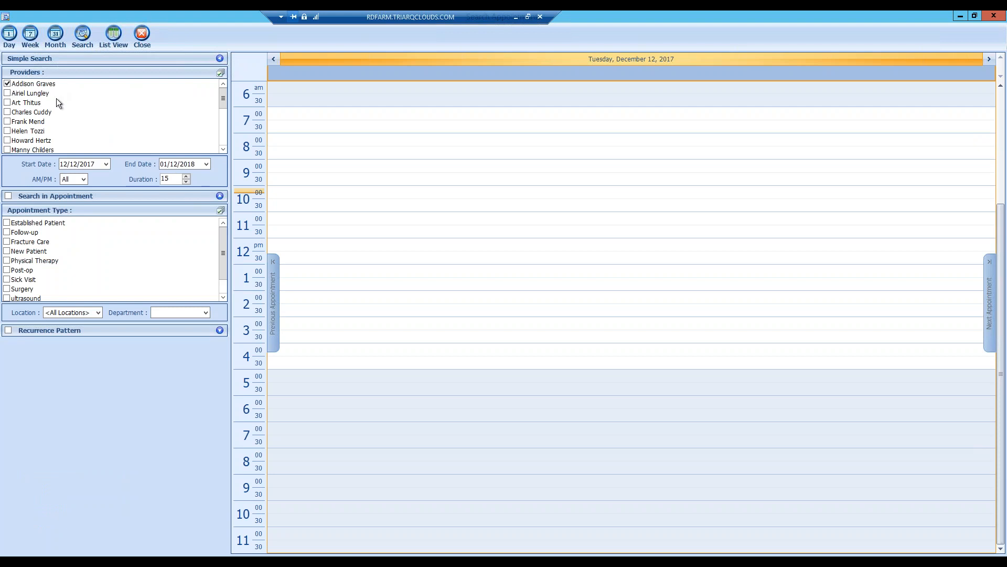
left_click(8, 232)
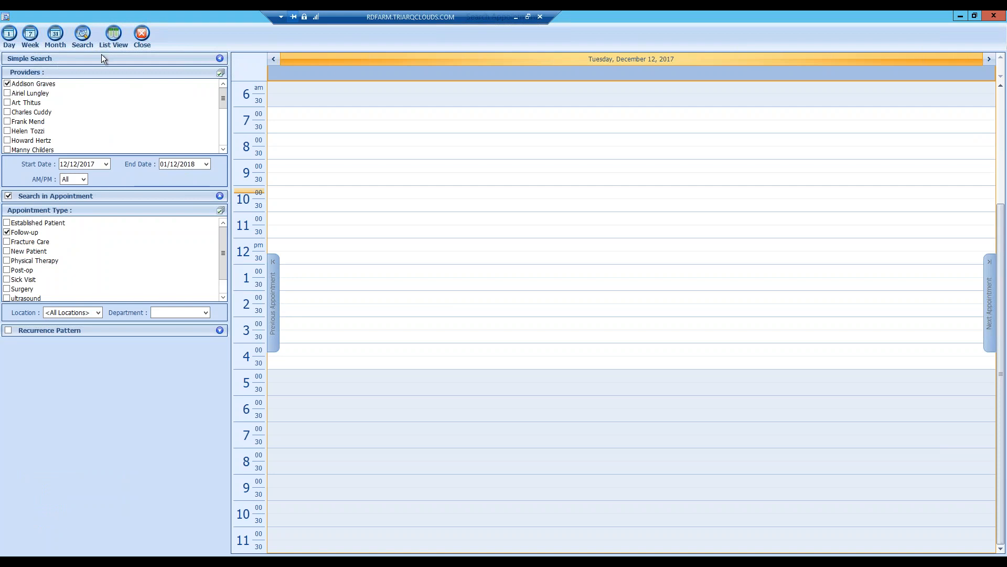
- Search Follow-up appointments for a provider further down the list, dismissing the no-results message
left_click(141, 35)
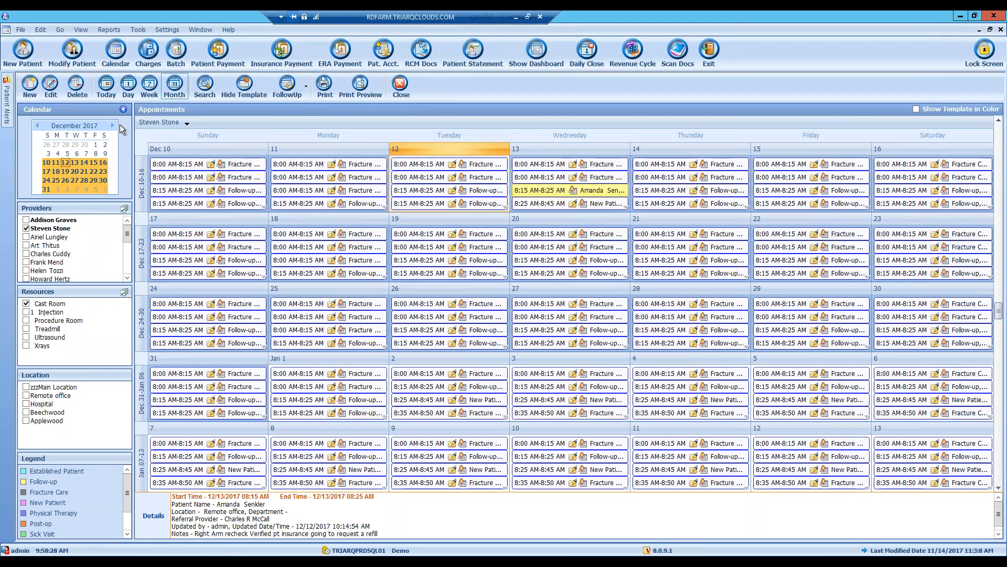
left_click(205, 88)
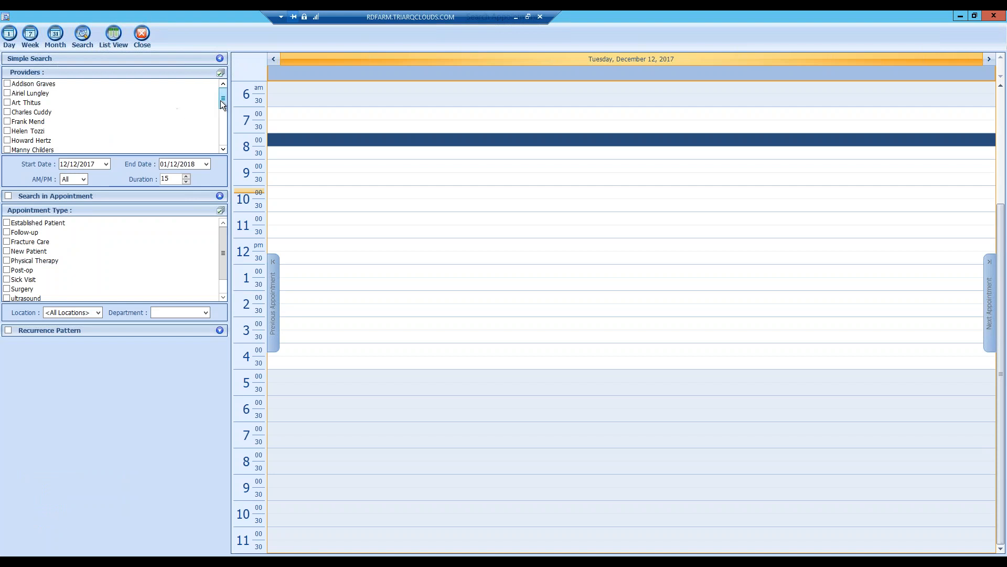
scroll(220, 108, "down", 1)
mouse_move(223, 114)
left_mouse_down()
mouse_move(225, 123)
mouse_move(224, 88)
mouse_move(215, 130)
left_mouse_up()
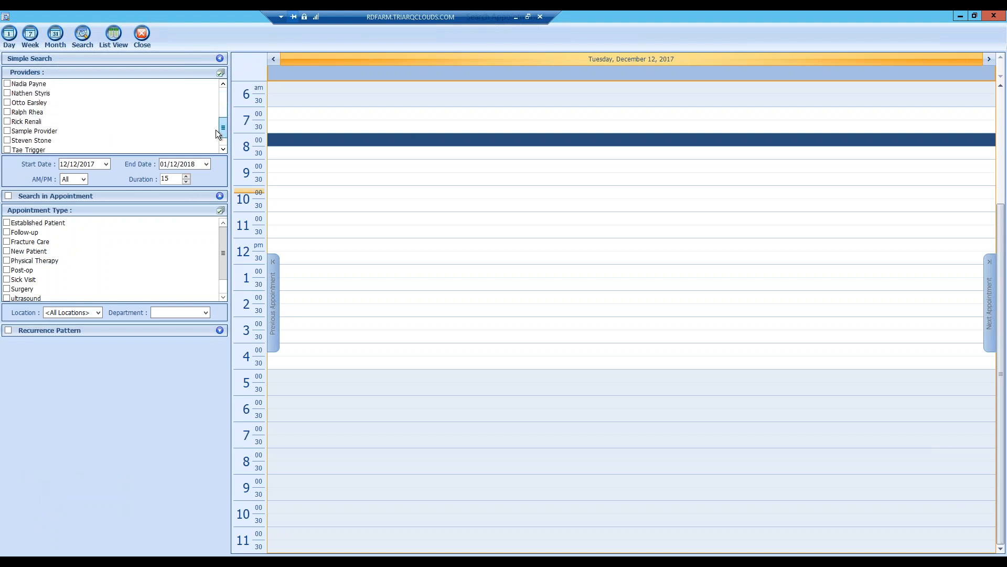
left_click(7, 140)
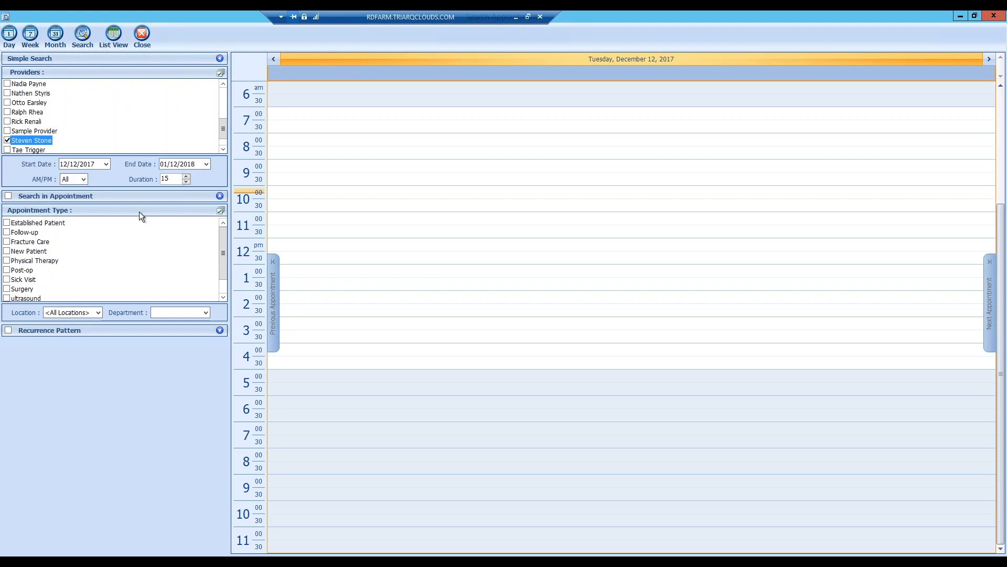
left_click(7, 232)
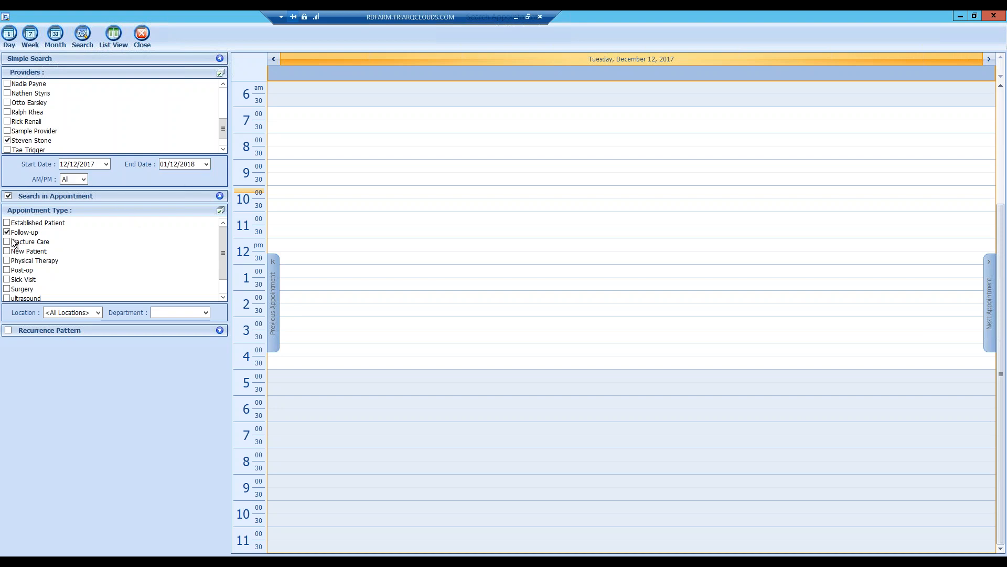
left_click(82, 36)
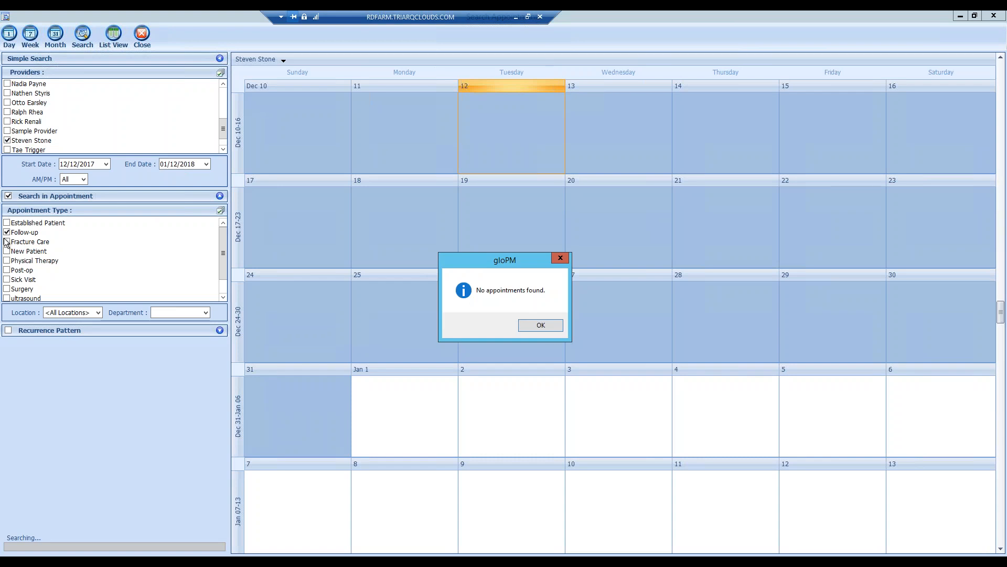
left_click(542, 328)
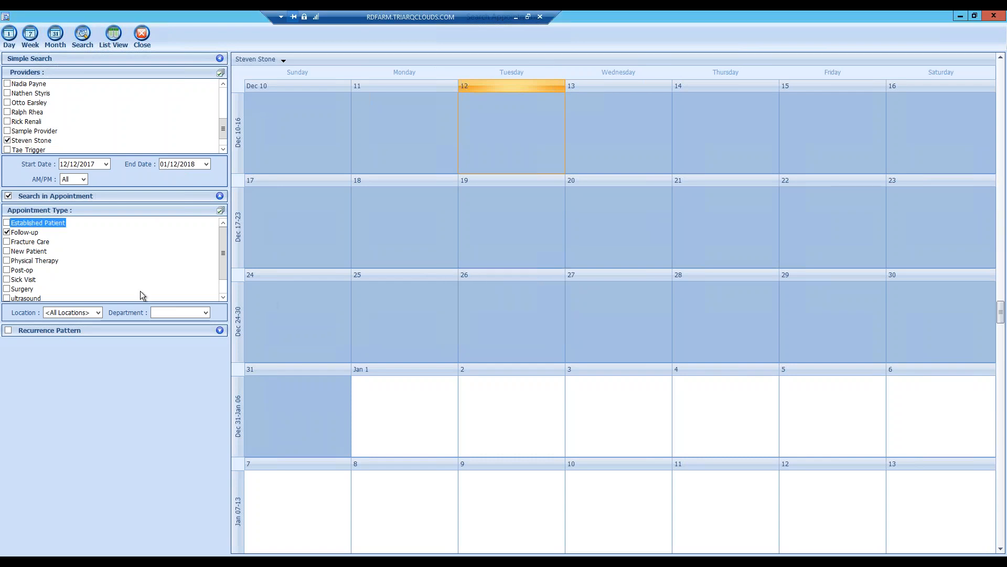
- Restrict the search to zzzMain Location, add Fracture Care, and search again
left_click(97, 313)
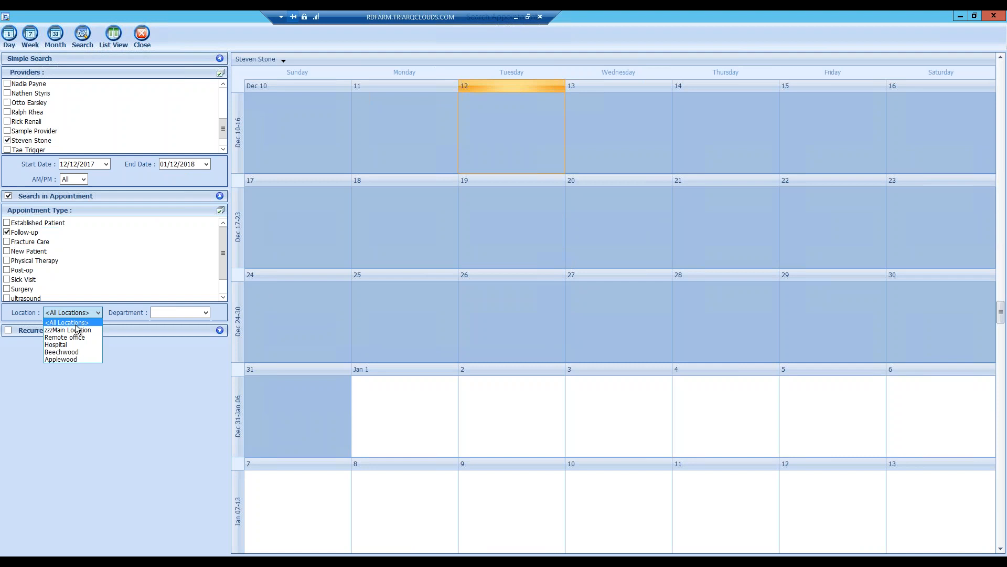
left_click(68, 339)
left_click(7, 242)
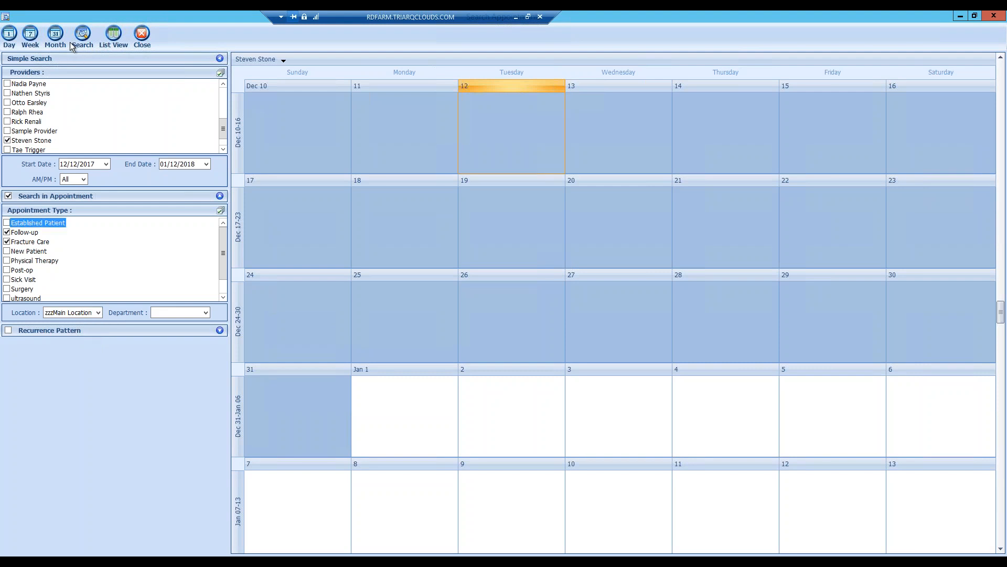
left_click(82, 37)
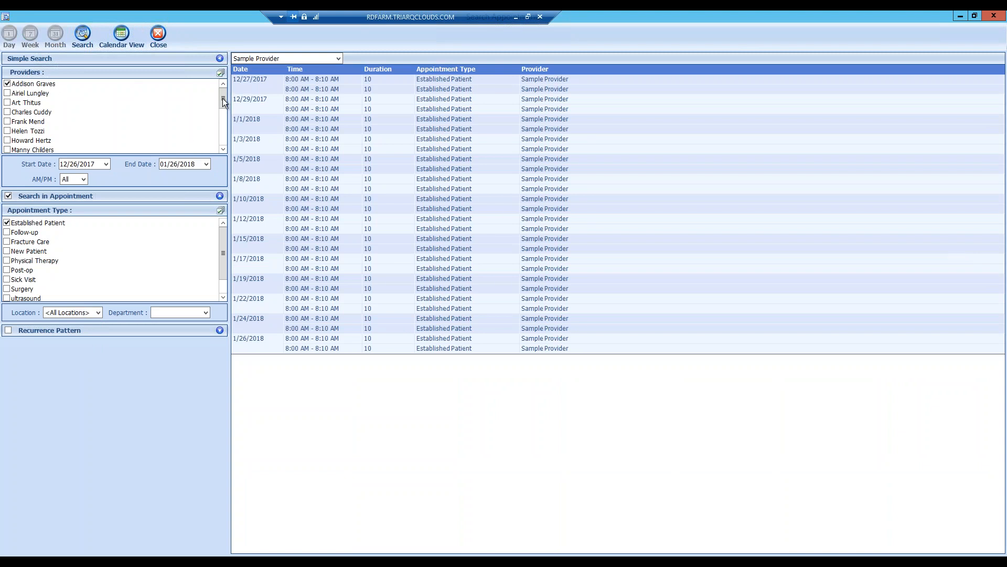
- Scroll the Established Patient results and toggle them between month calendar and list view
scroll(219, 104, "down", 5)
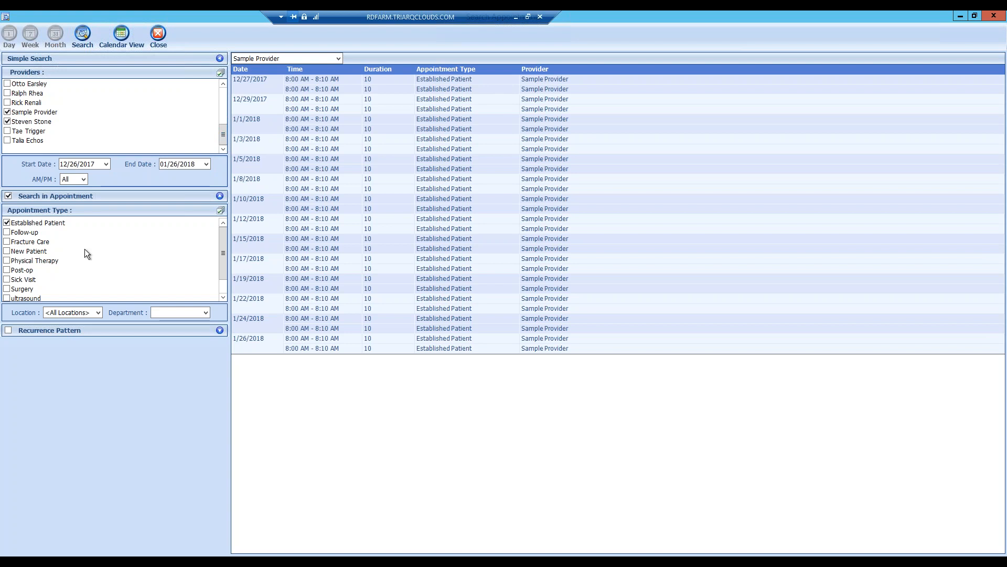
scroll(219, 247, "down", 1)
scroll(224, 230, "up", 1)
left_click(102, 41)
left_click(102, 42)
- Switch the results between providers, ending on Sample Provider's appointments
left_click(279, 58)
left_click(268, 83)
left_click(315, 57)
left_click(294, 68)
left_click(318, 62)
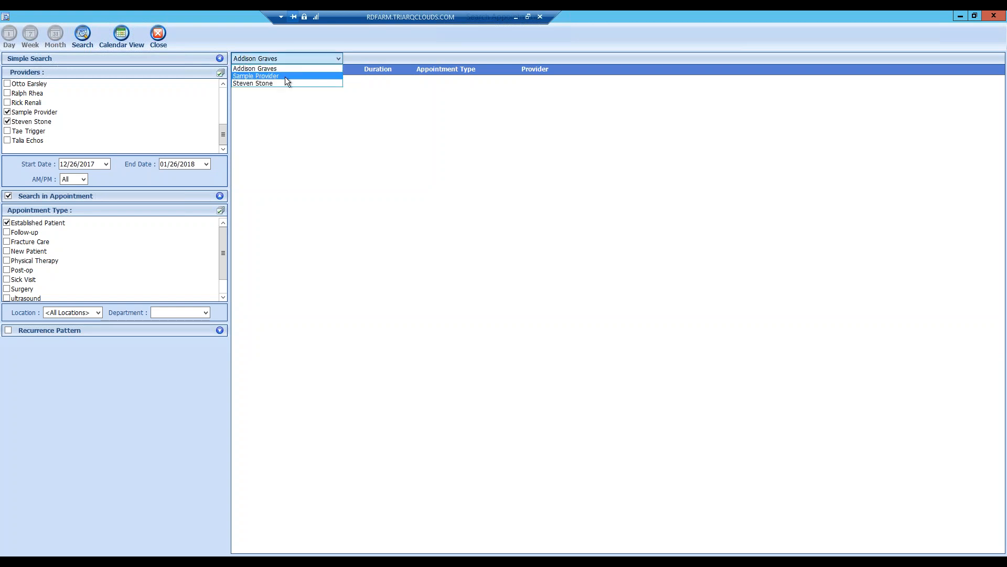
left_click(286, 78)
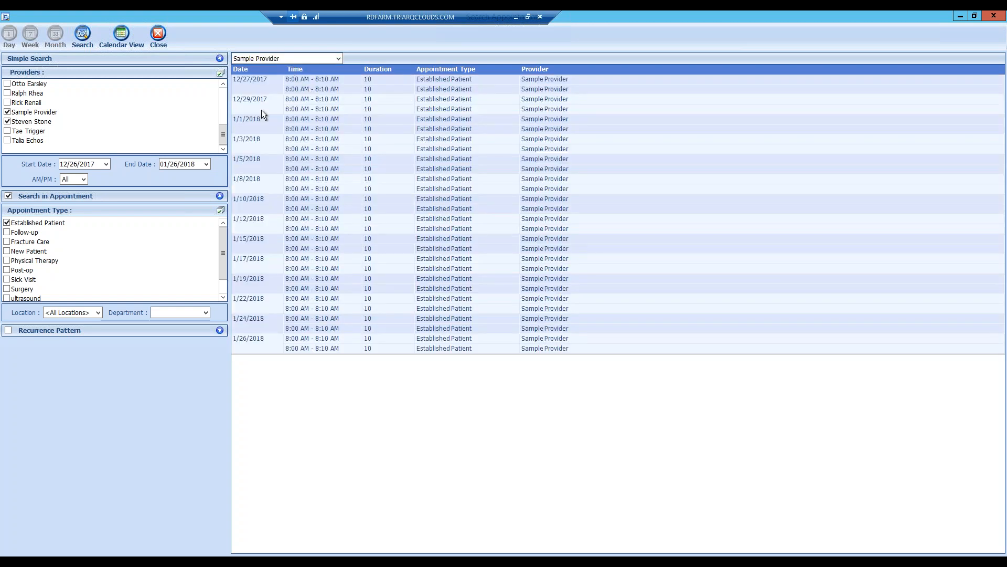
- Open the last Established Patient appointment's details, close them without saving, and show results as calendar
left_click(446, 347)
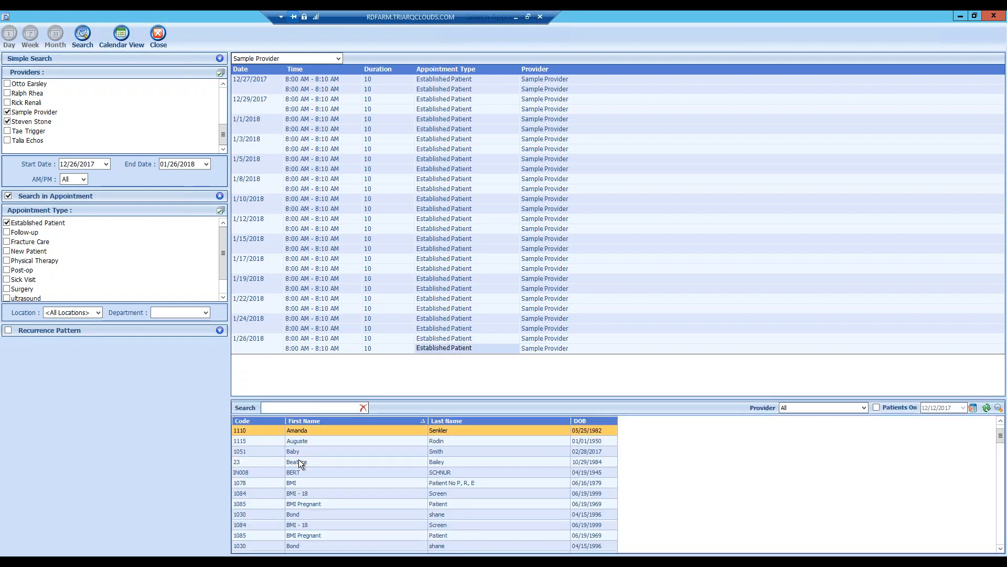
double_click(298, 459)
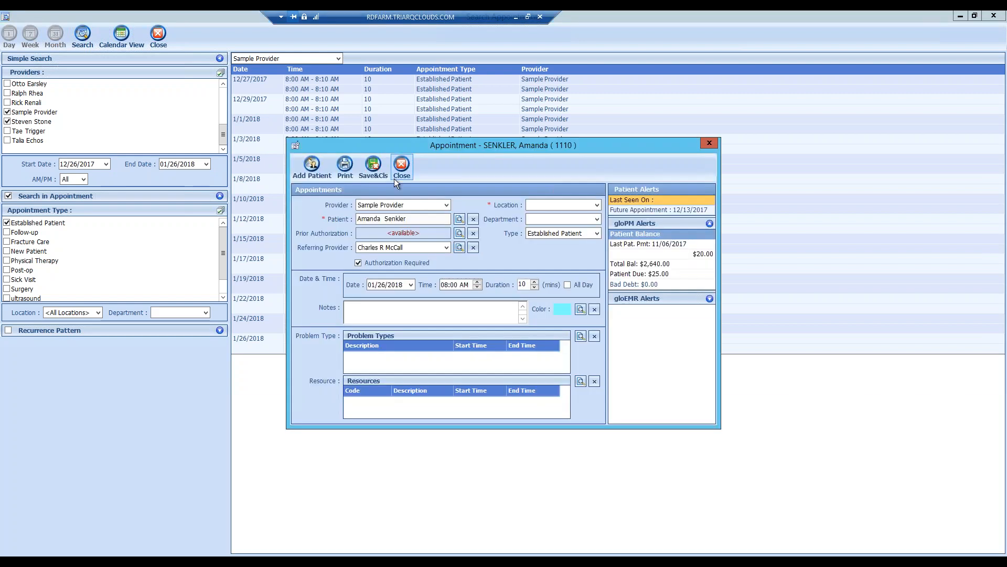
left_click(394, 178)
left_click(514, 326)
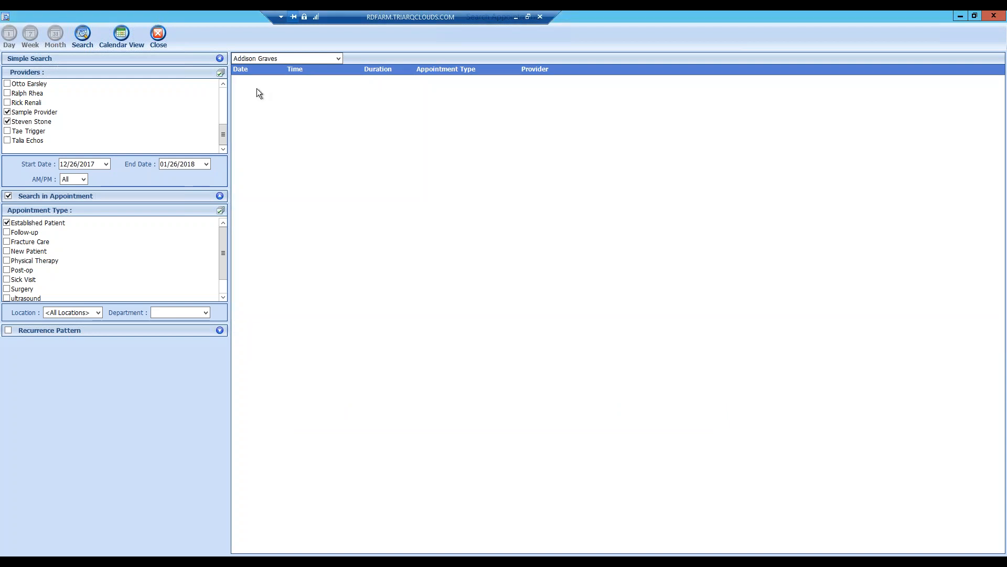
left_click(119, 37)
- Close the search, move the day calendar to December 13, and show the ZoomTime slot sizes
left_click(147, 39)
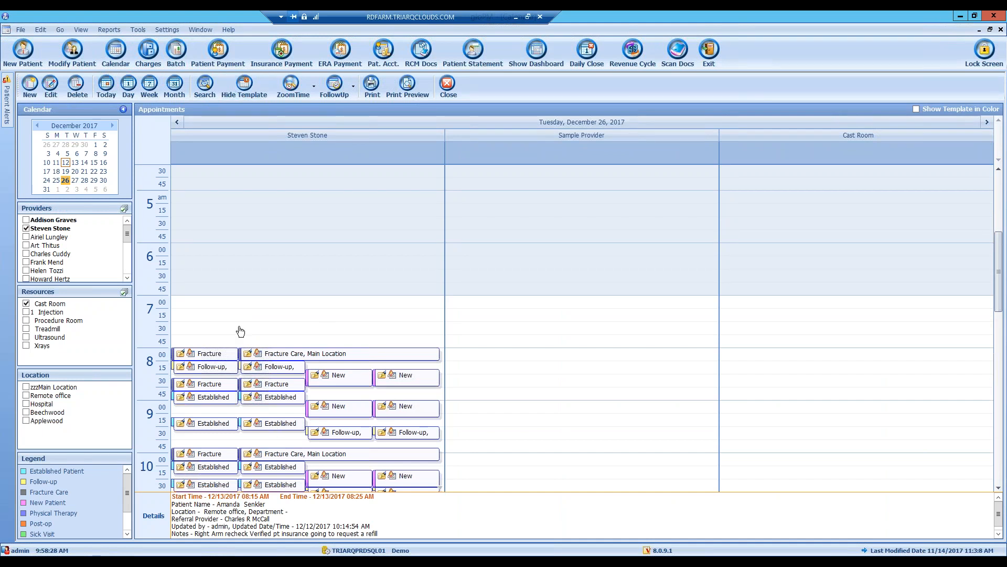
left_click(237, 91)
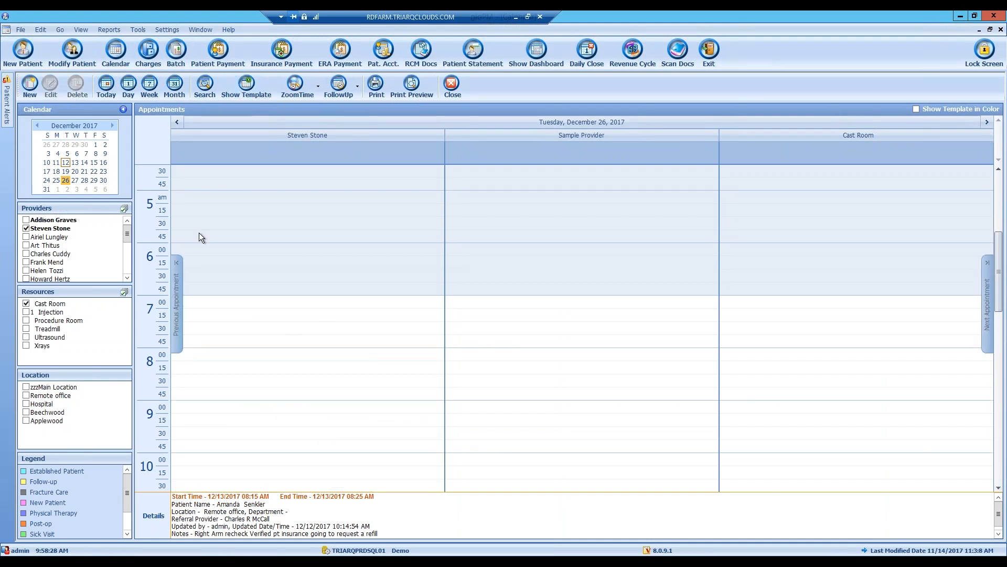
left_click(75, 162)
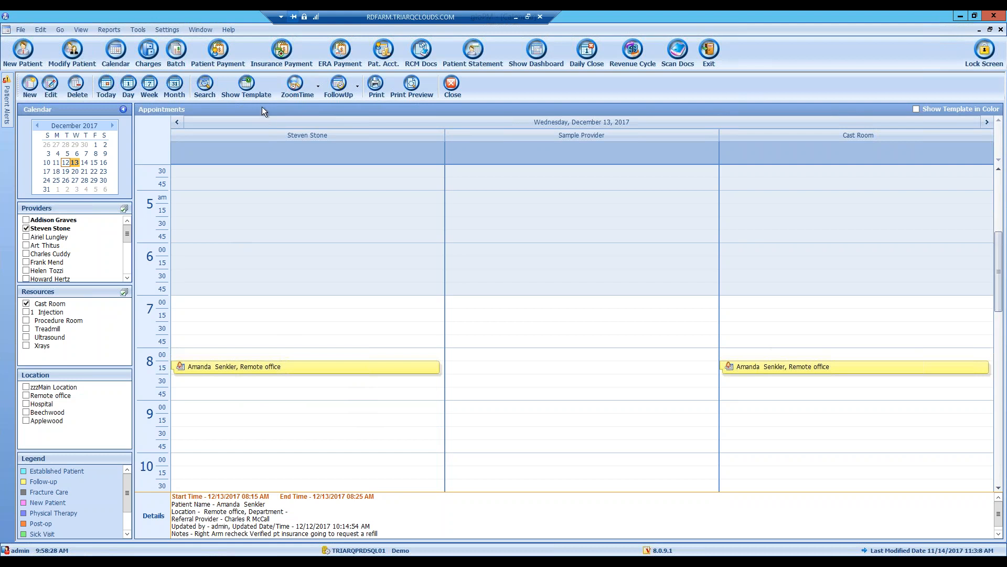
left_click(246, 85)
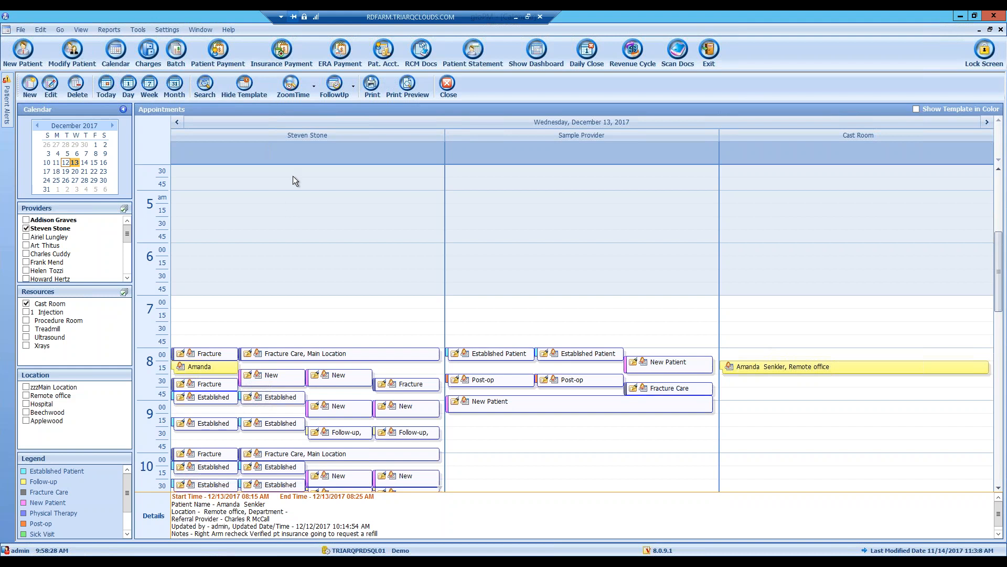
left_click(317, 88)
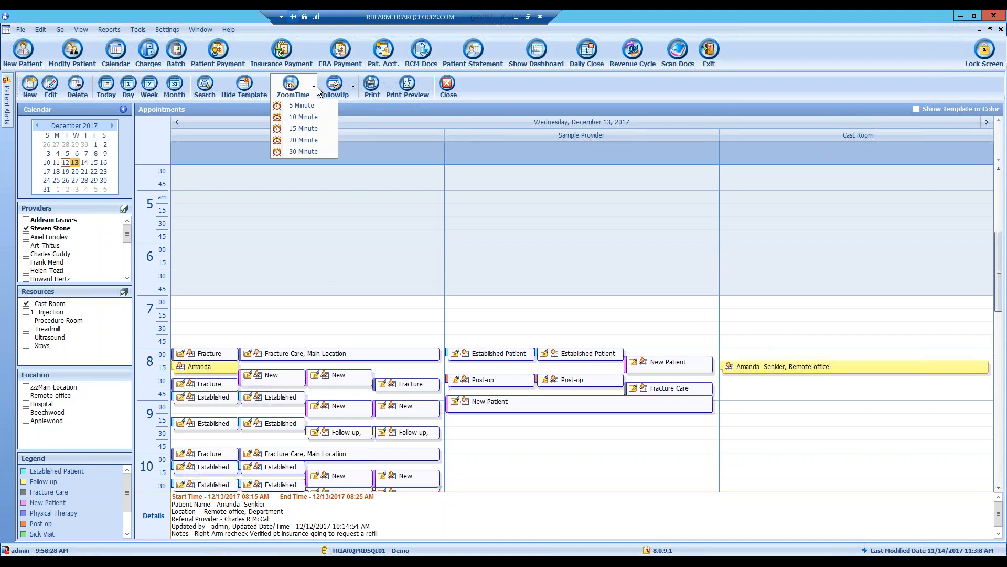
- Switch the calendar to 30-minute, then 5-minute slots, and back to 15-minute slots
left_click(303, 130)
left_click(313, 87)
left_click(294, 153)
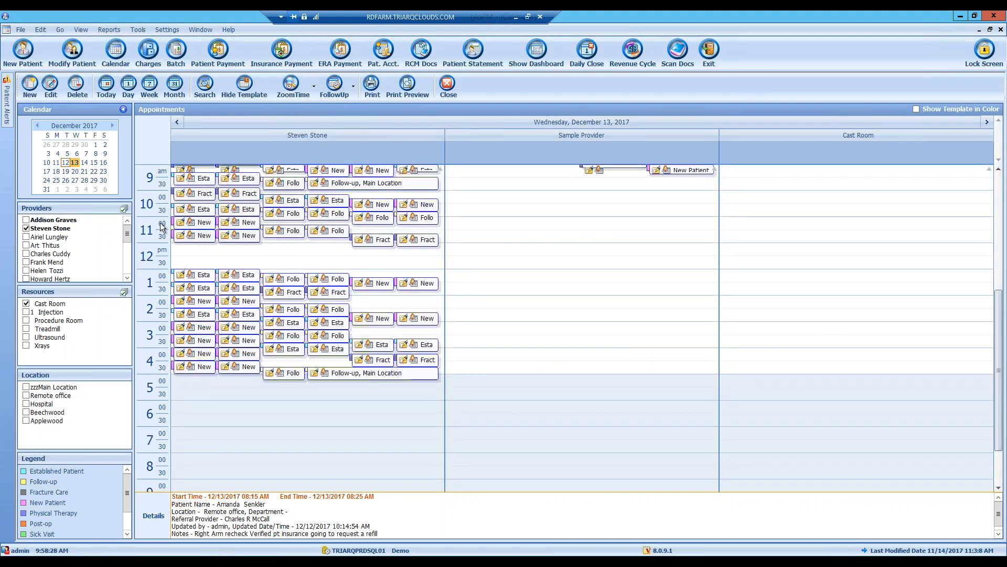
left_click(314, 87)
left_click(301, 107)
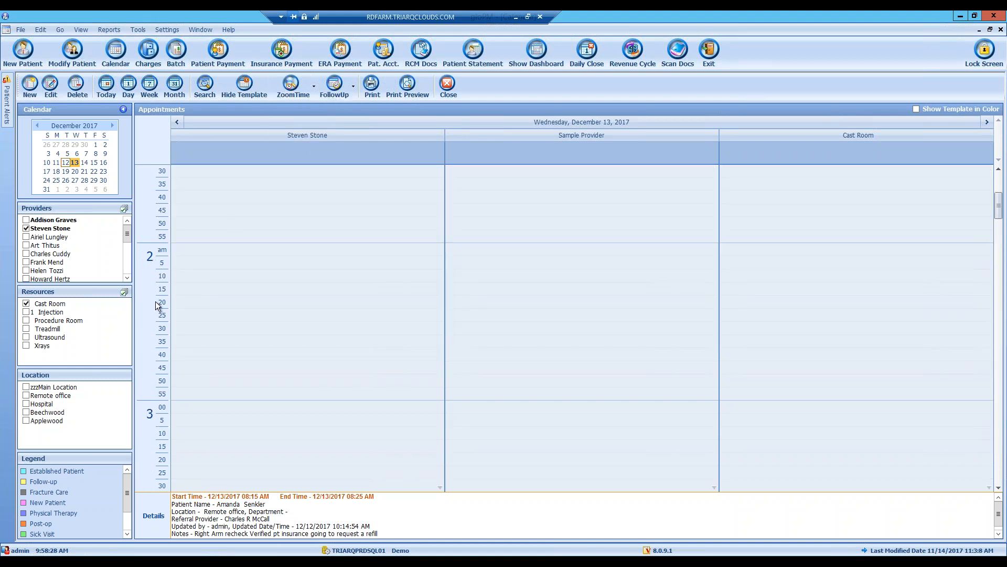
left_click(312, 87)
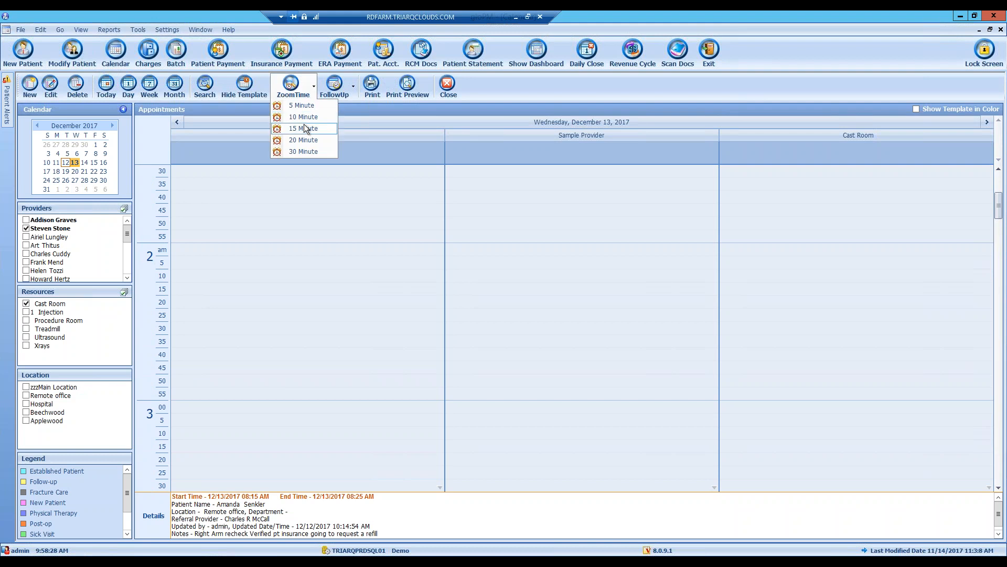
left_click(305, 129)
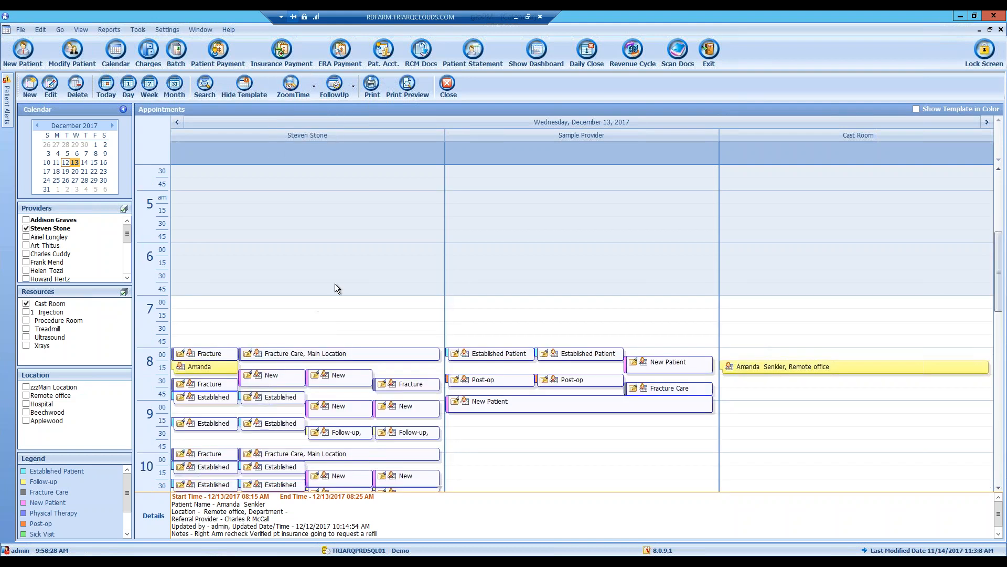
- Select the 6:45 slot in the first provider's column and bring up the FollowUp intervals
left_click(255, 289)
scroll(254, 294, "down", 2)
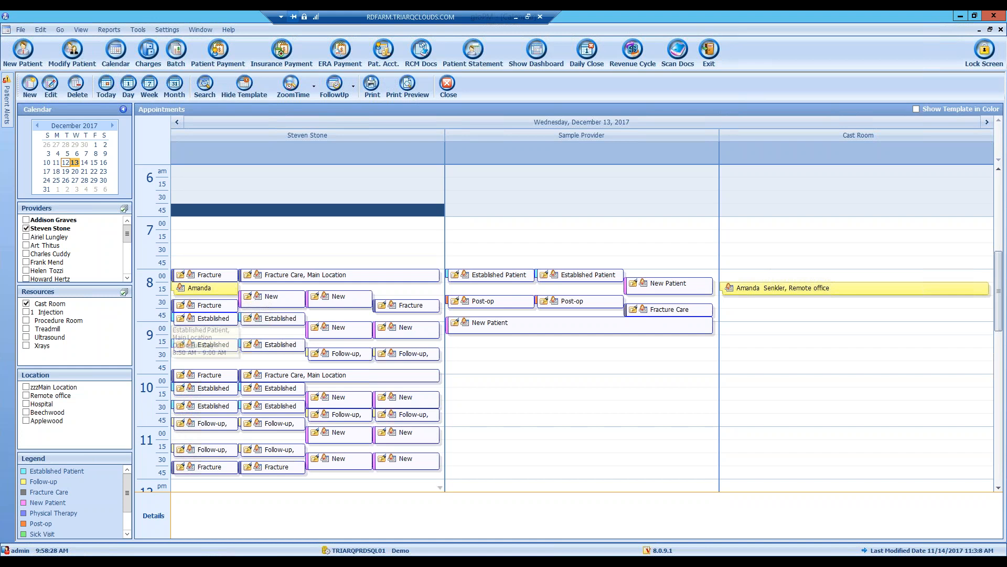
left_click(353, 88)
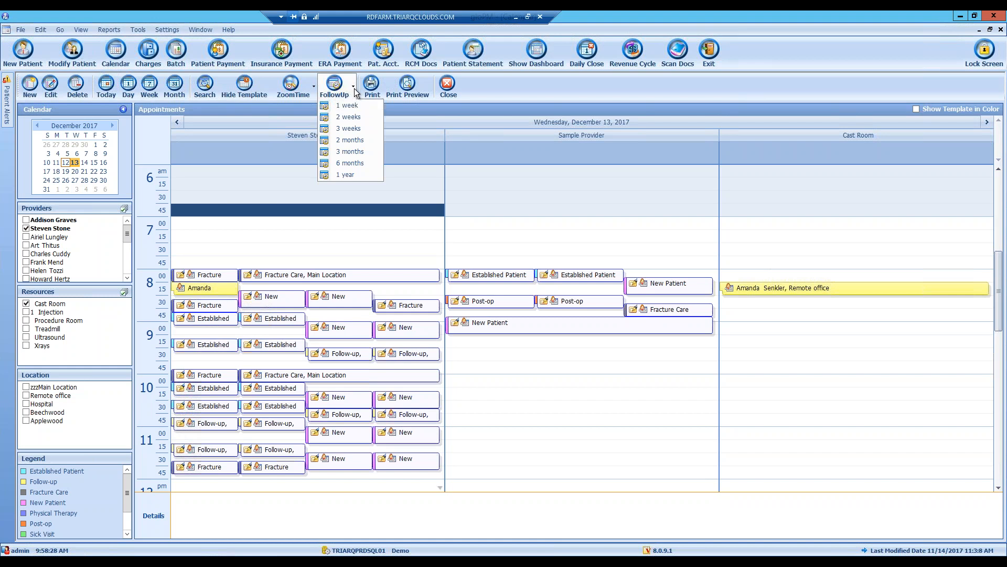
left_click(355, 117)
left_click(353, 87)
- Search for 3-week follow-up openings and view the empty results as a list
left_click(360, 132)
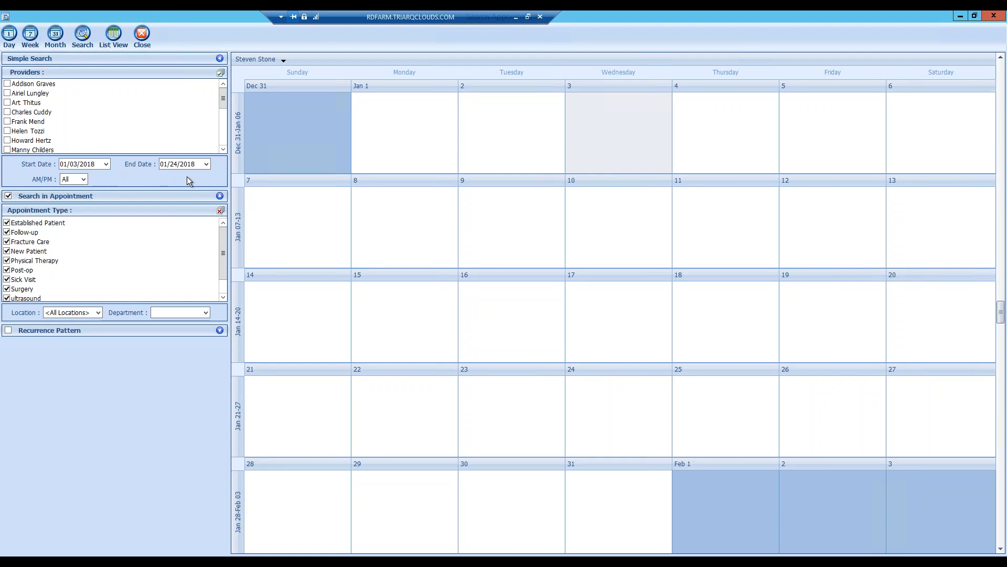
left_click(120, 42)
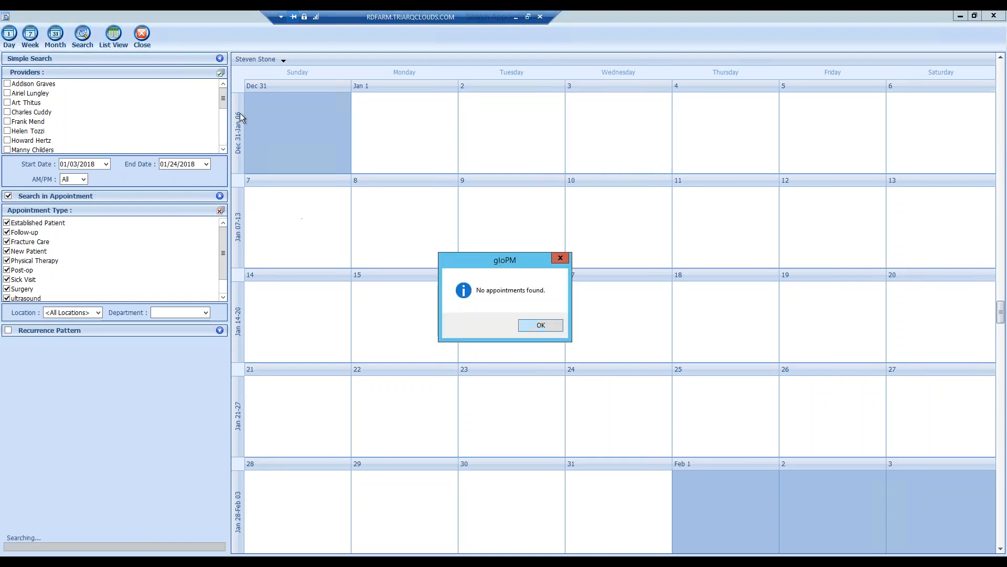
left_click(548, 327)
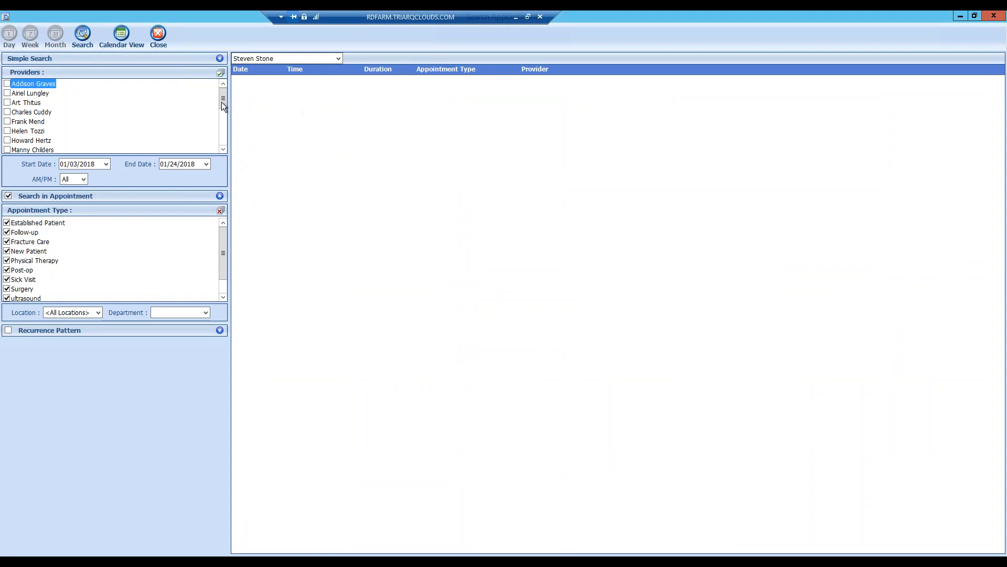
scroll(222, 109, "down", 1)
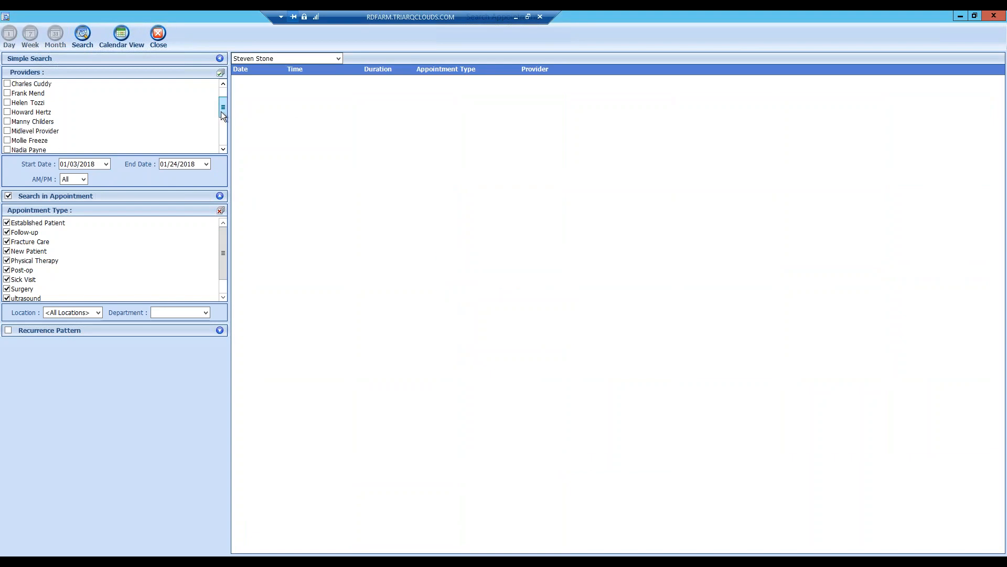
- Include Sample Provider in the search and toggle the results between calendar and list
left_click(265, 58)
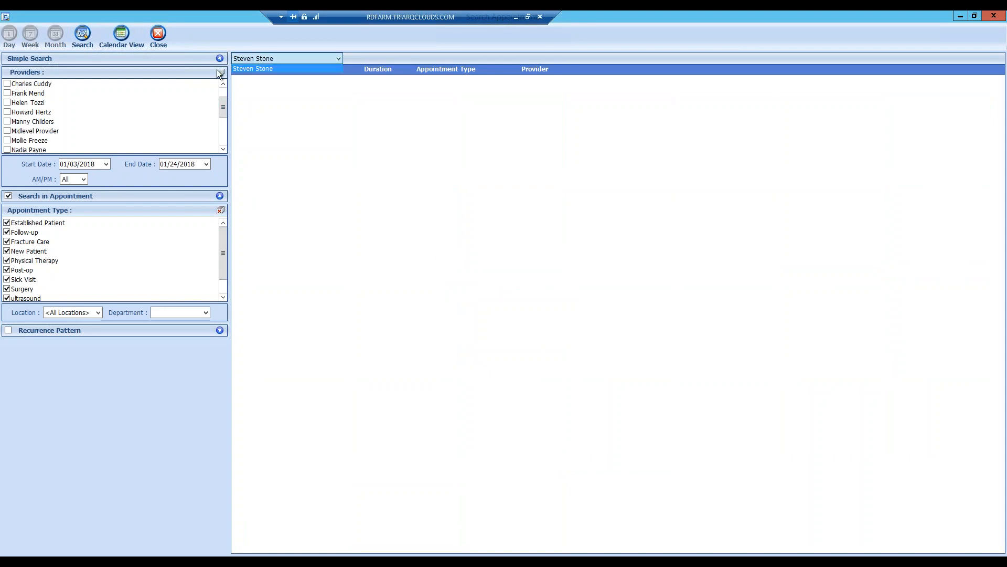
left_click(224, 107)
scroll(220, 126, "down", 1)
scroll(222, 129, "down", 2)
left_click(47, 112)
left_click(8, 113)
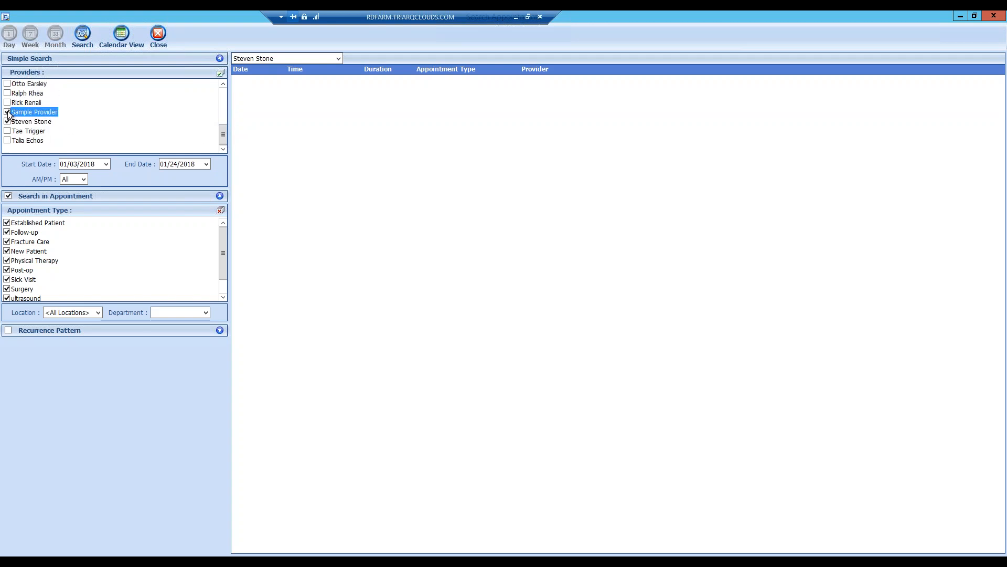
left_click(113, 45)
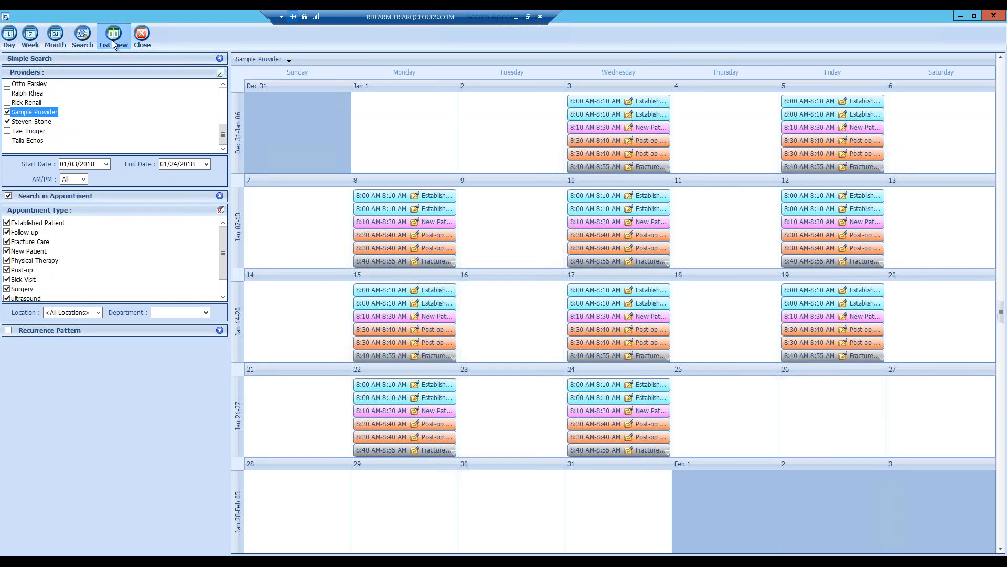
left_click(113, 44)
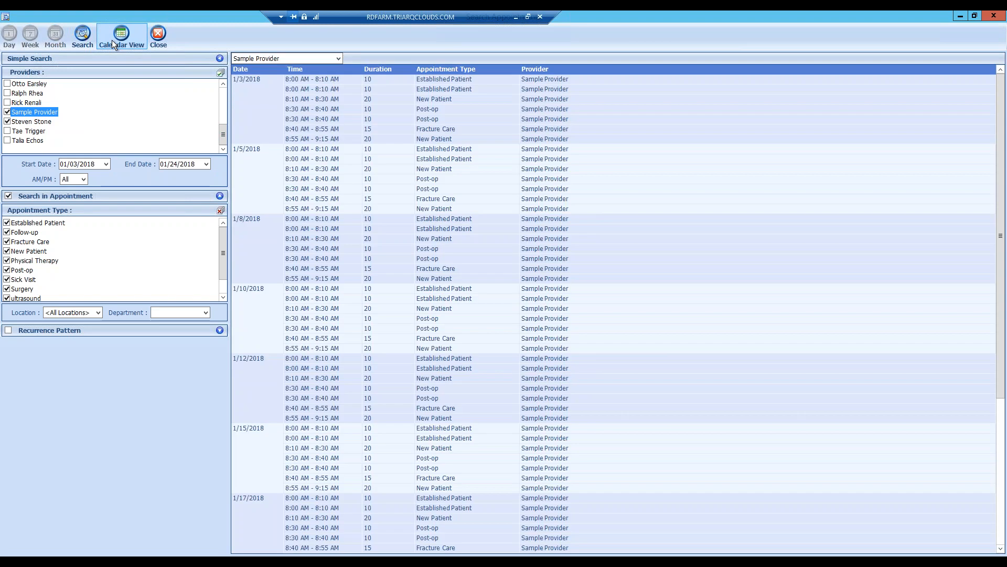
- Draft a 1/10/2018 8:30 AM appointment for the patient, discard it, and close the search
left_click(300, 318)
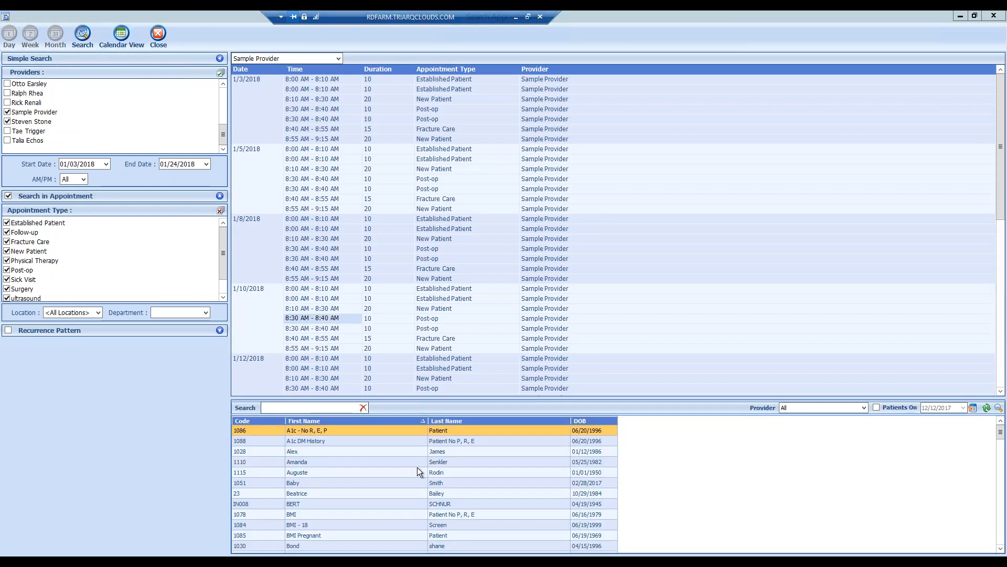
left_click(327, 480)
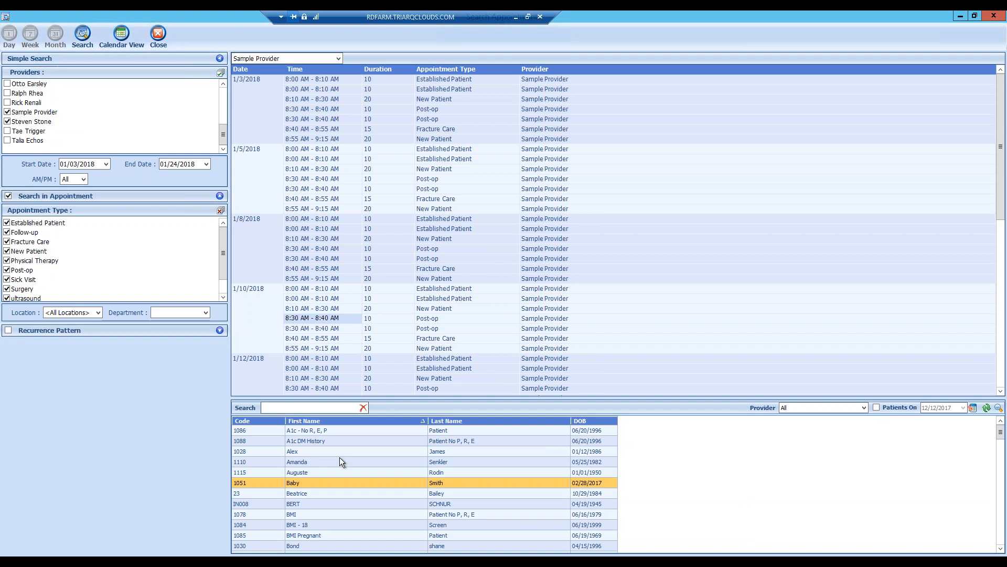
scroll(339, 458, "down", 1)
key("Return")
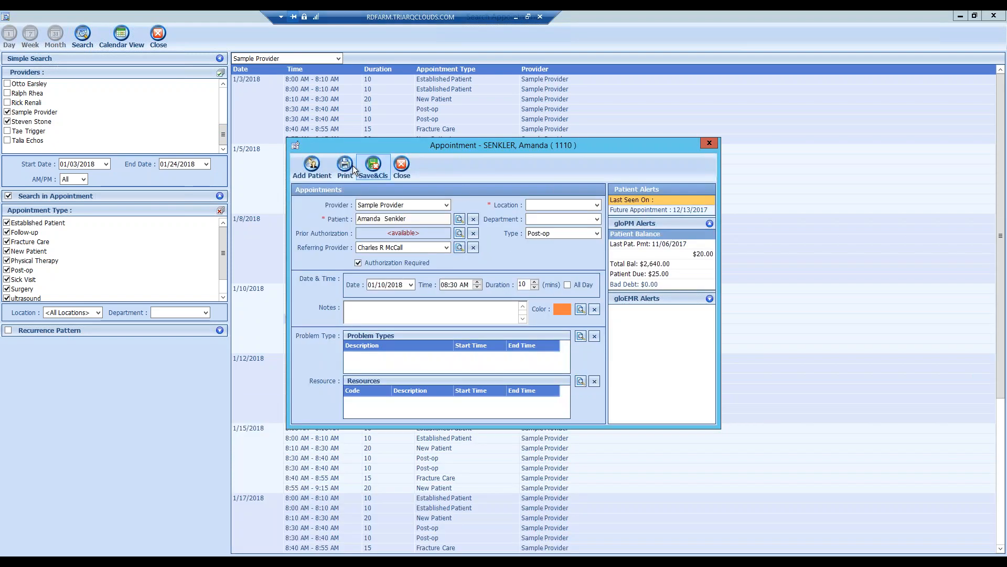
left_click(372, 171)
left_click(525, 326)
left_click(402, 169)
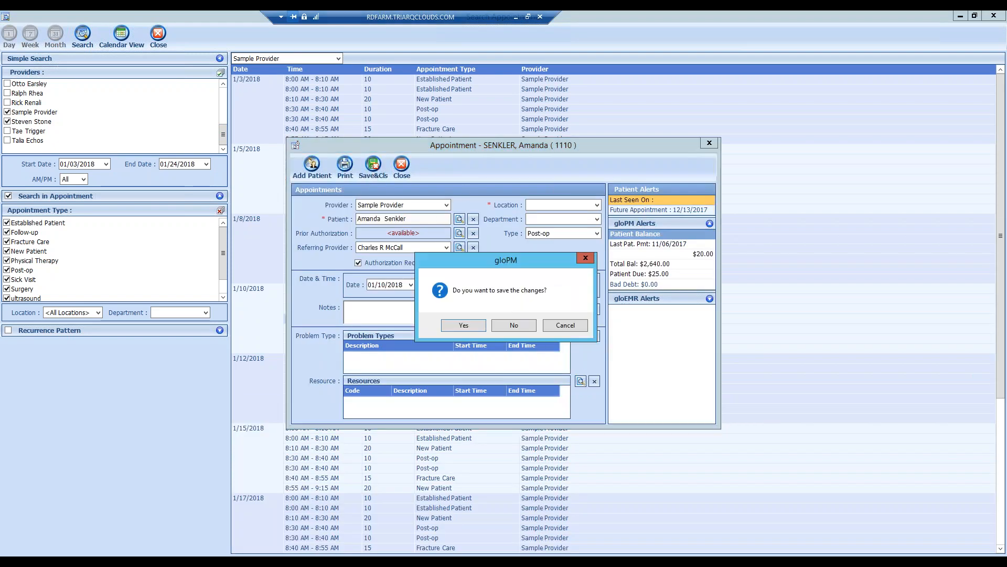
left_click(524, 326)
left_click(157, 37)
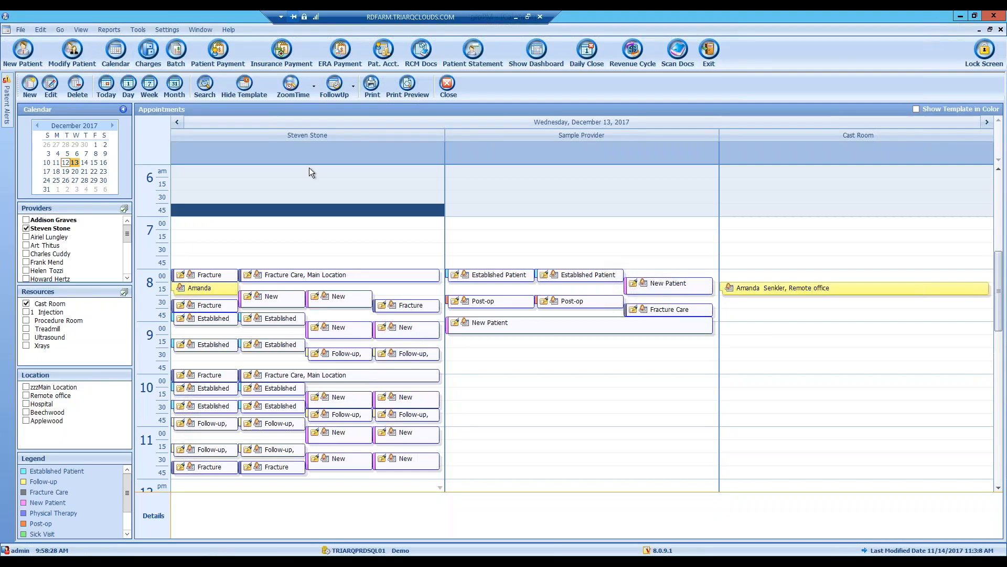
left_click(338, 90)
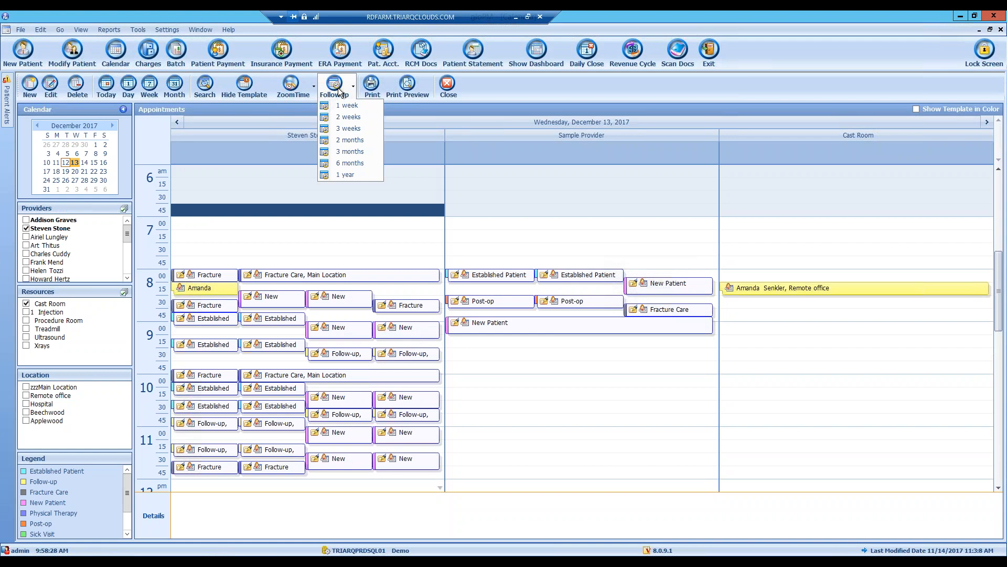
- Preview the Appointments report, close it, and close the calendar to return to Patients
left_click(401, 119)
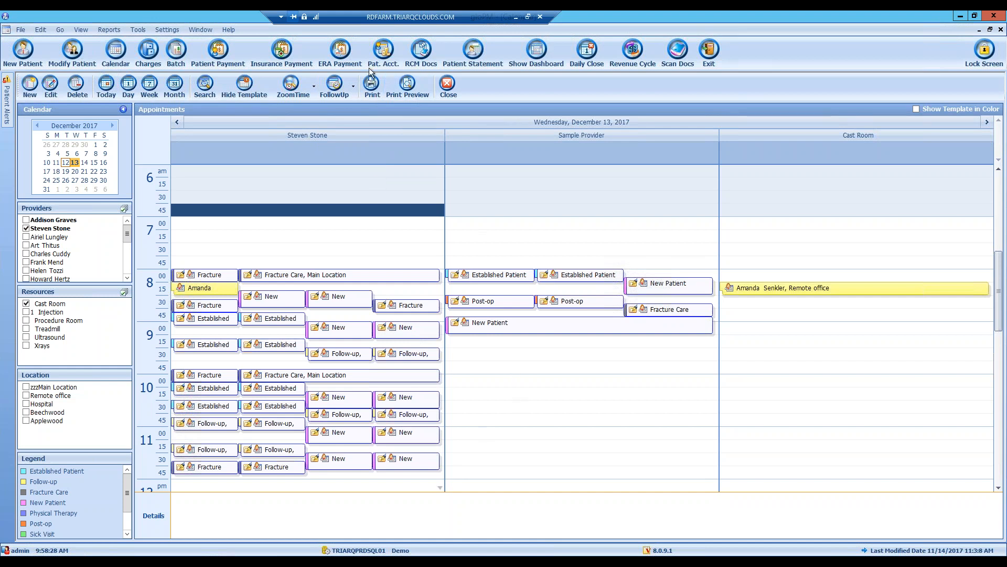
left_click(397, 94)
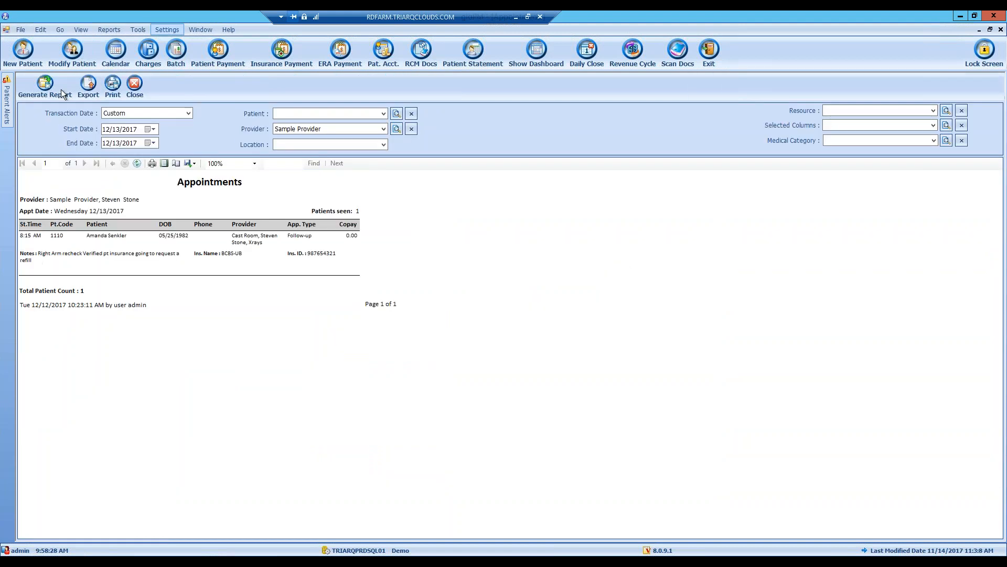
left_click(134, 89)
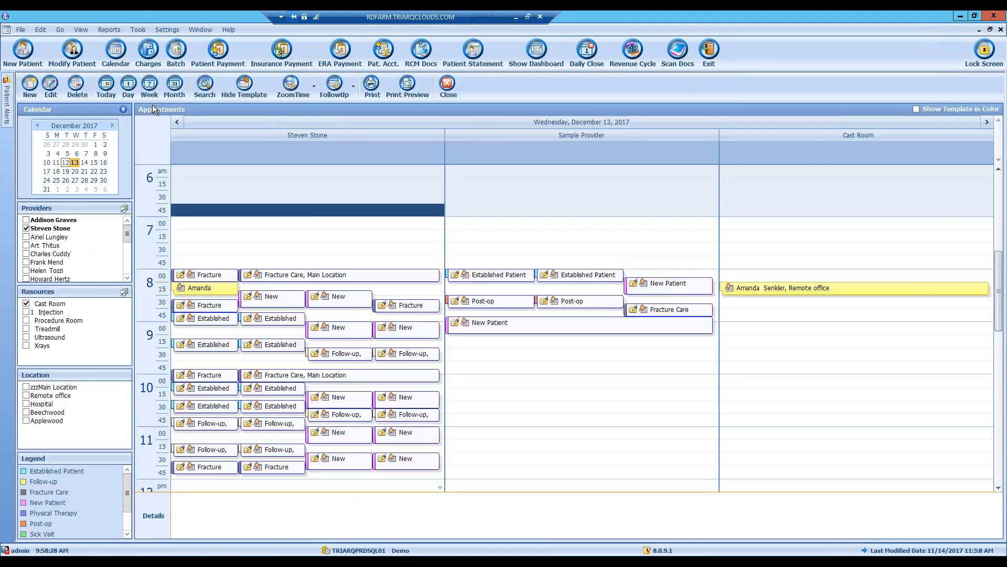
left_click(442, 93)
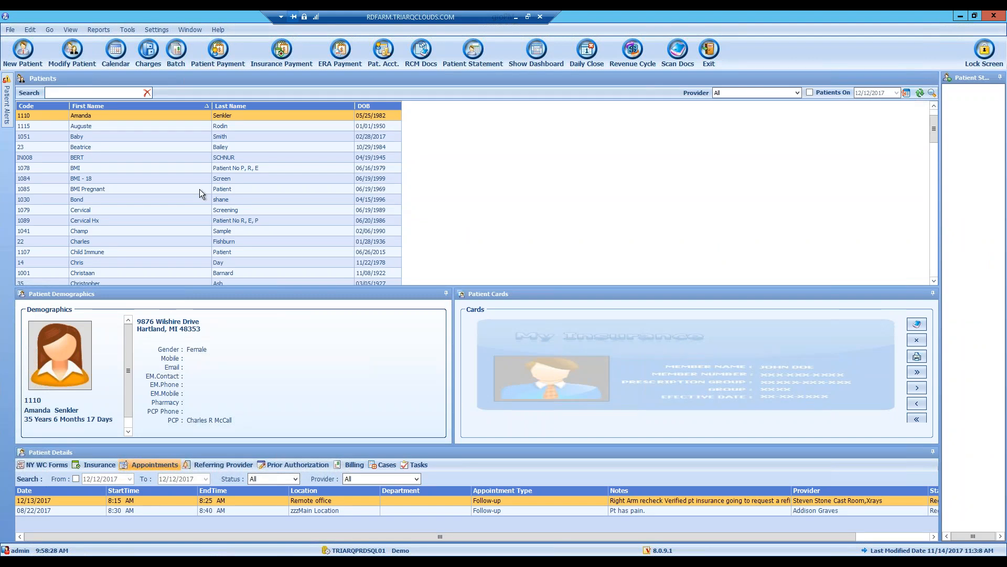